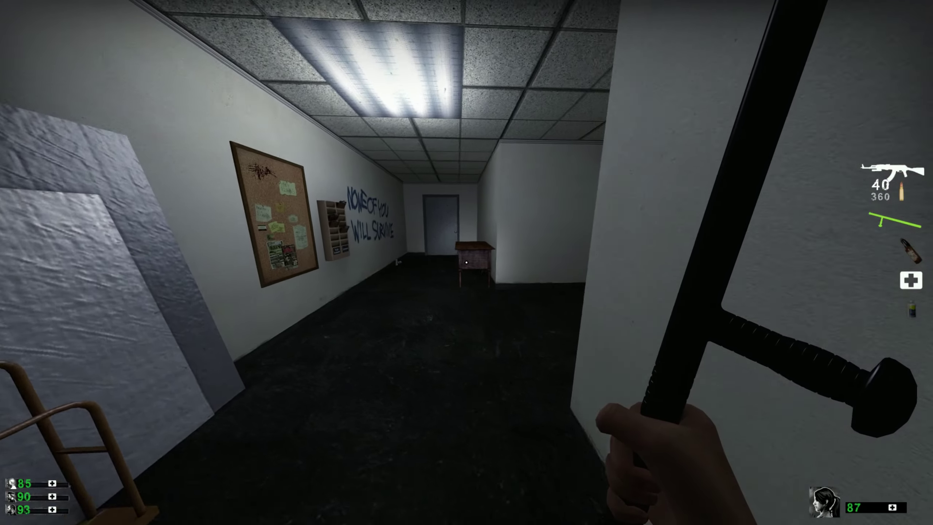
{"action": "key", "text": "w"}
{"action": "key", "text": "e"}
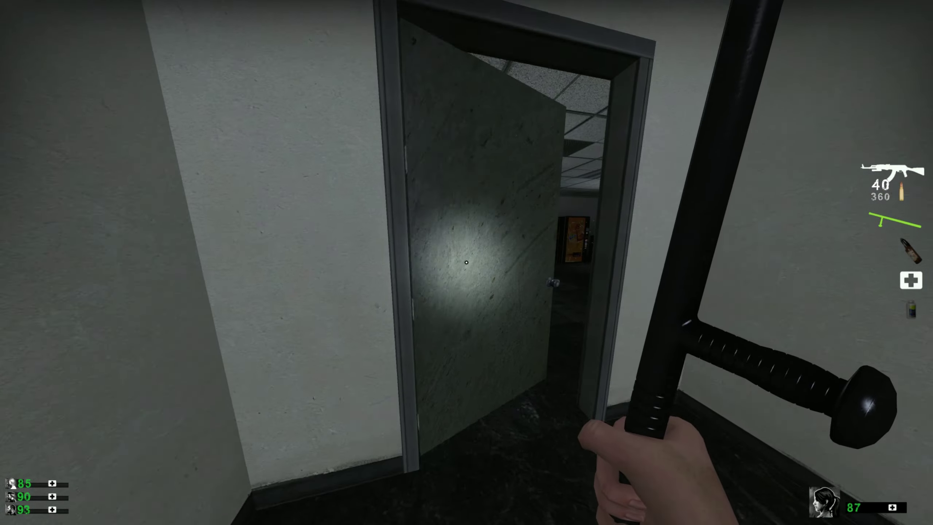
{"action": "key", "text": "w"}
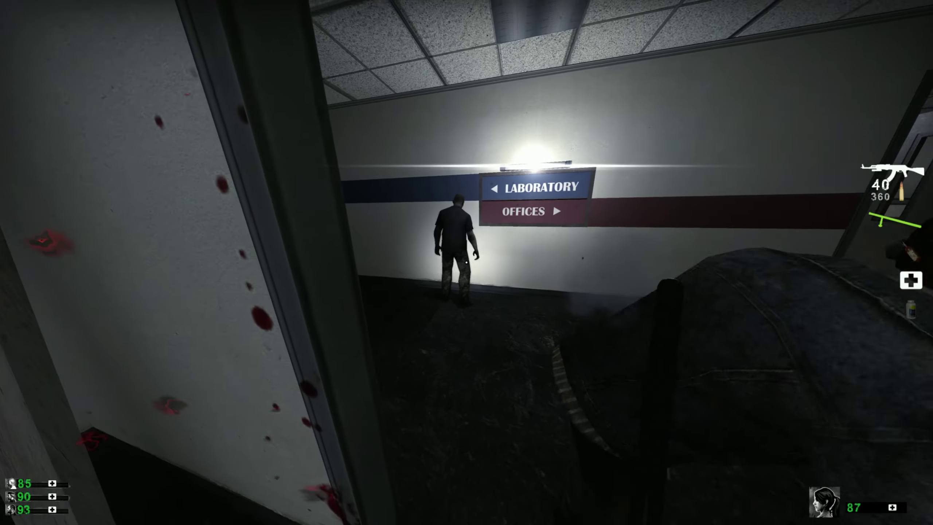
{"action": "key", "text": "w"}
{"action": "left_click", "coordinate": [466, 262]}
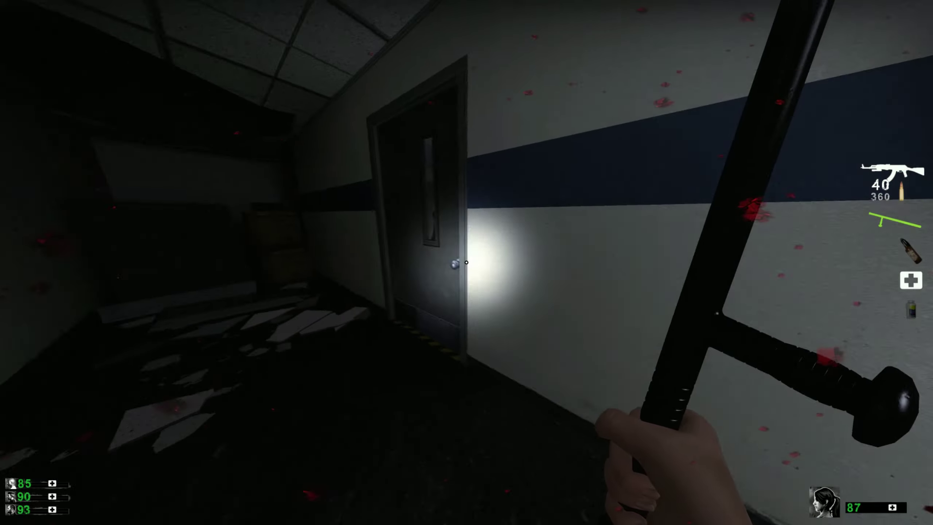
{"action": "key", "text": "w"}
{"action": "left_click", "coordinate": [466, 262]}
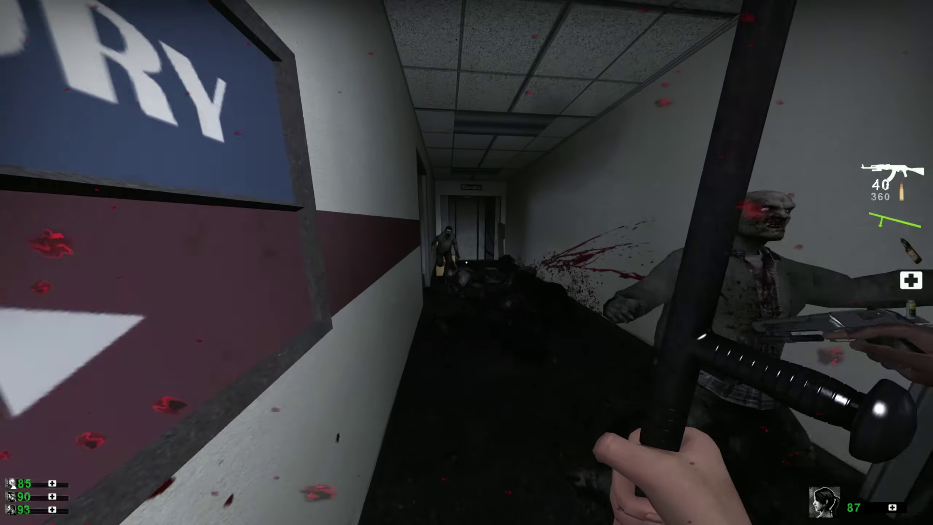
{"action": "left_click", "coordinate": [467, 263]}
{"action": "key", "text": "w"}
{"action": "left_click", "coordinate": [467, 263]}
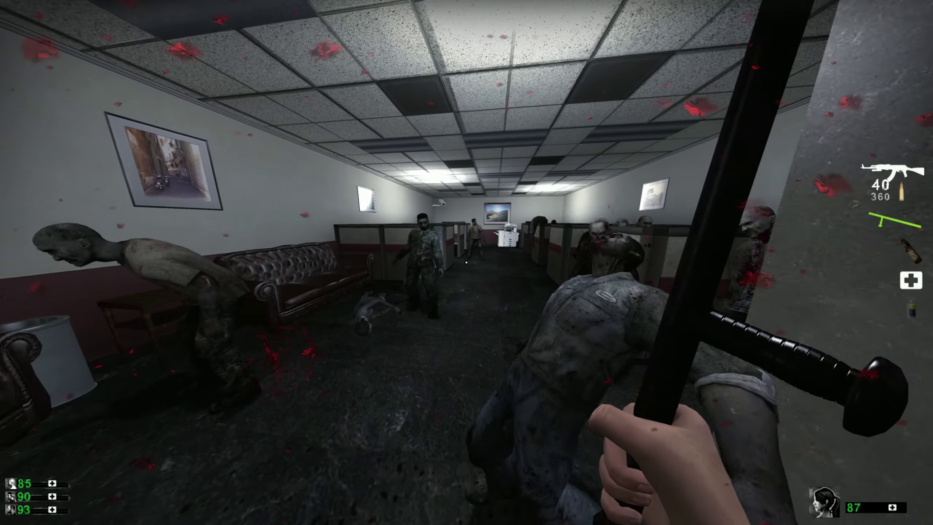
{"action": "key", "text": "1"}
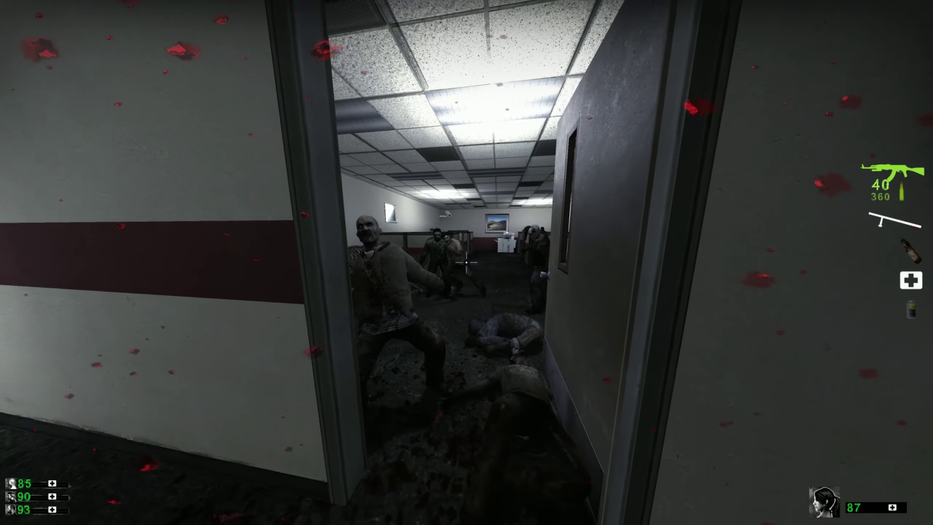
{"action": "left_click", "coordinate": [467, 262]}
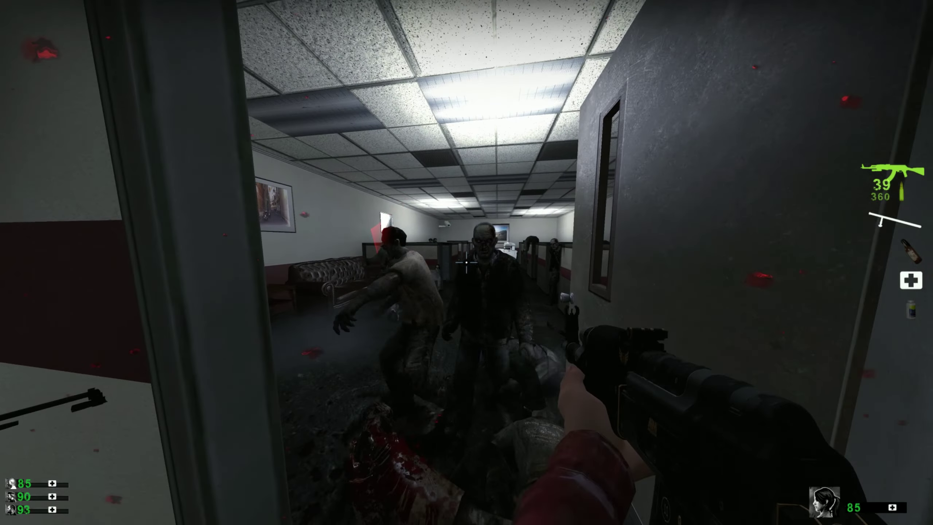
{"action": "left_click", "coordinate": [466, 263]}
{"action": "left_click", "coordinate": [467, 263]}
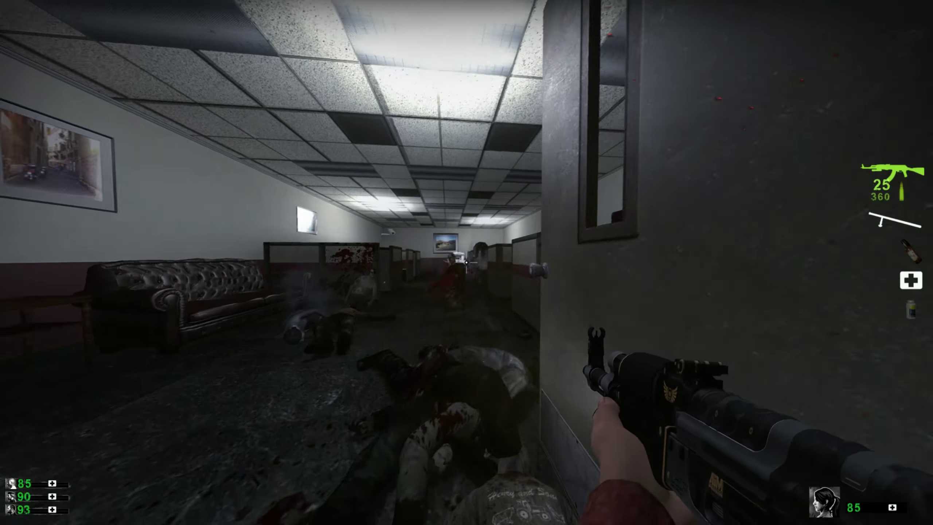
{"action": "left_click", "coordinate": [466, 263]}
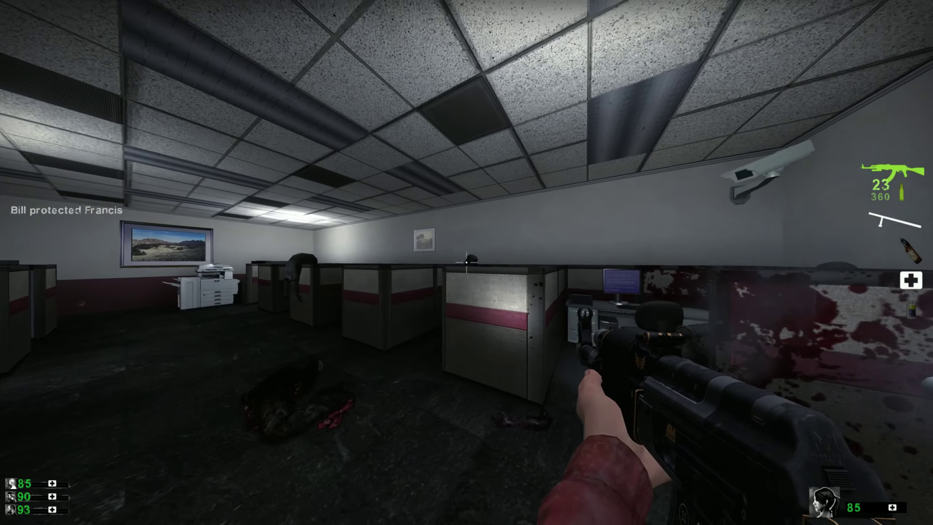
{"action": "left_click", "coordinate": [467, 263]}
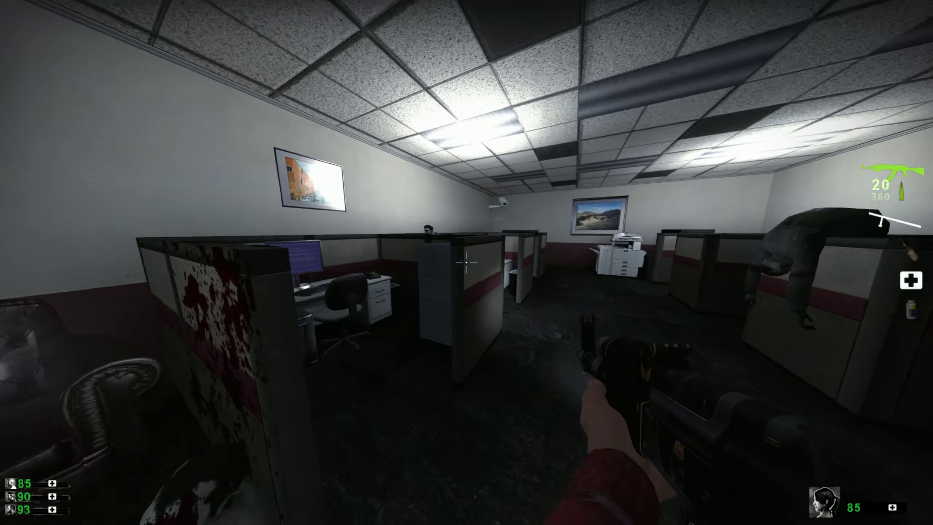
{"action": "left_click", "coordinate": [466, 262]}
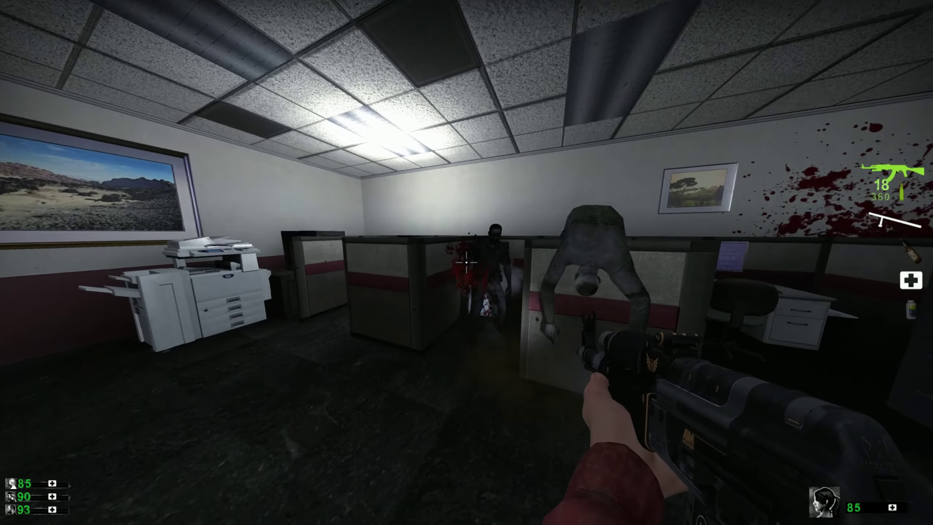
{"action": "left_click", "coordinate": [467, 262]}
{"action": "key", "text": "w"}
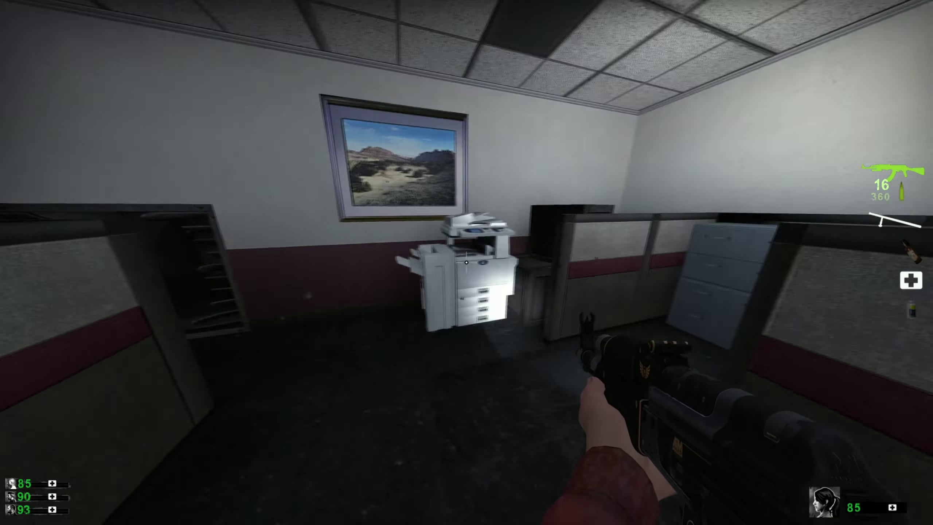
{"action": "key", "text": "w"}
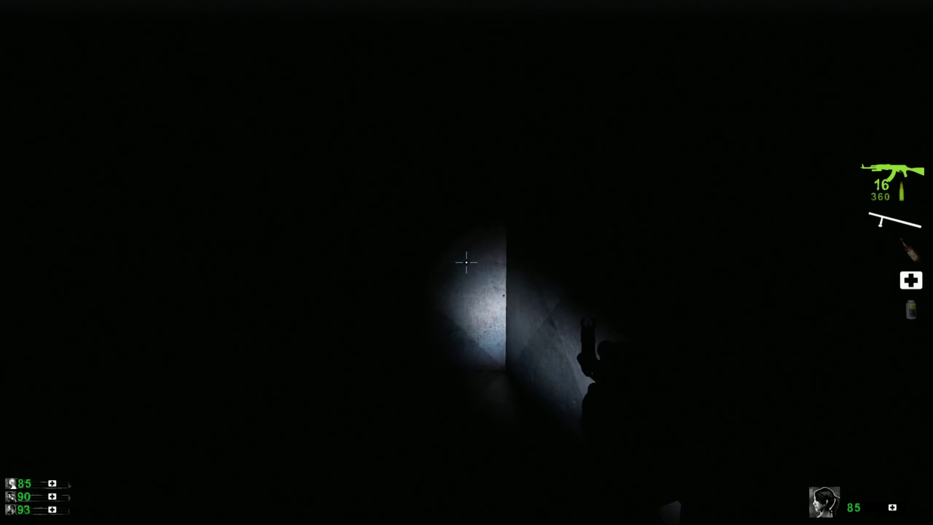
{"action": "key", "text": "r"}
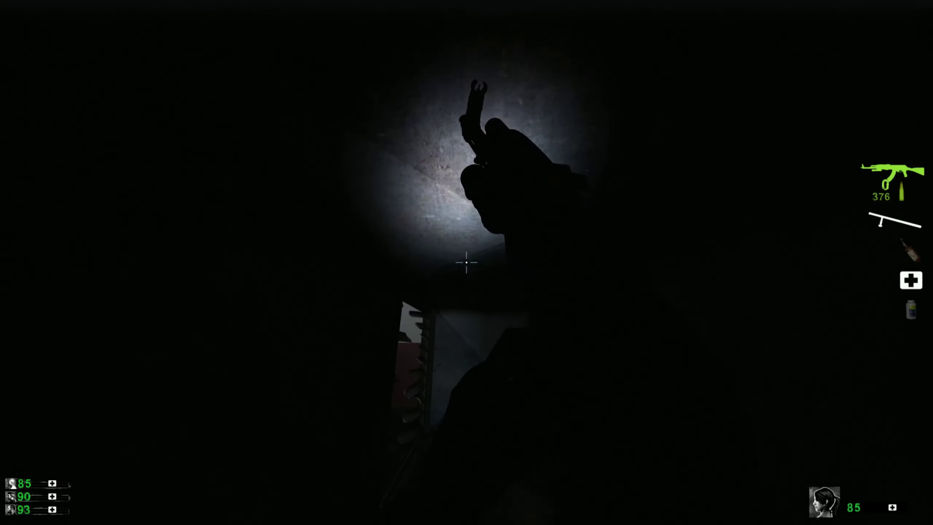
{"action": "key", "text": "w"}
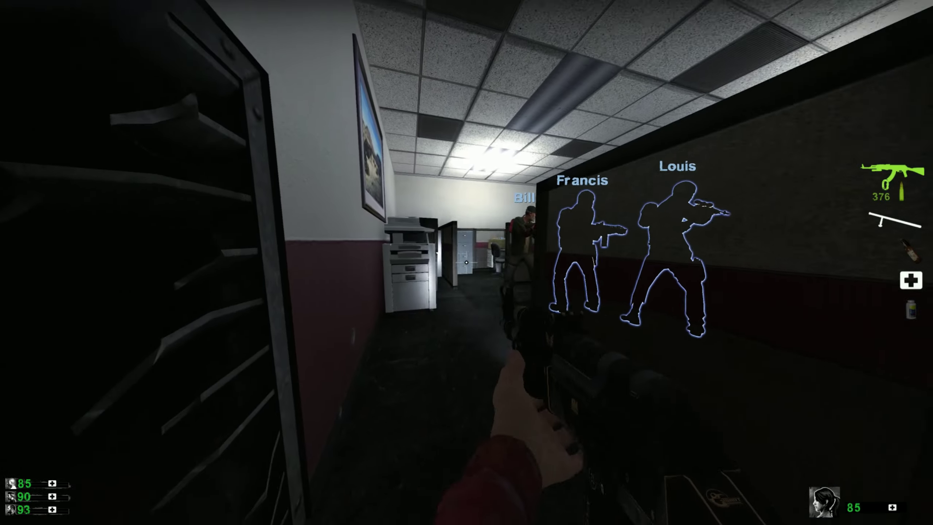
{"action": "key", "text": "w"}
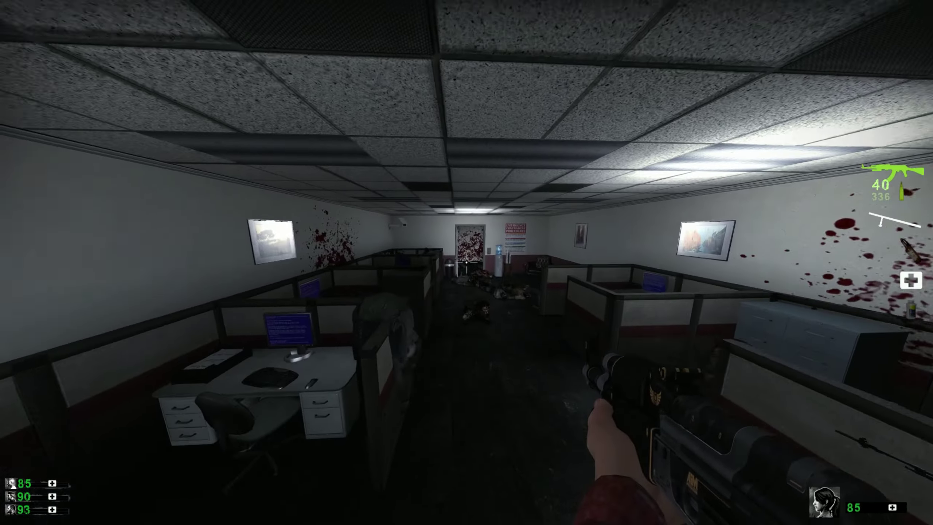
{"action": "left_click", "coordinate": [467, 262]}
{"action": "key", "text": "w"}
{"action": "left_click", "coordinate": [466, 263]}
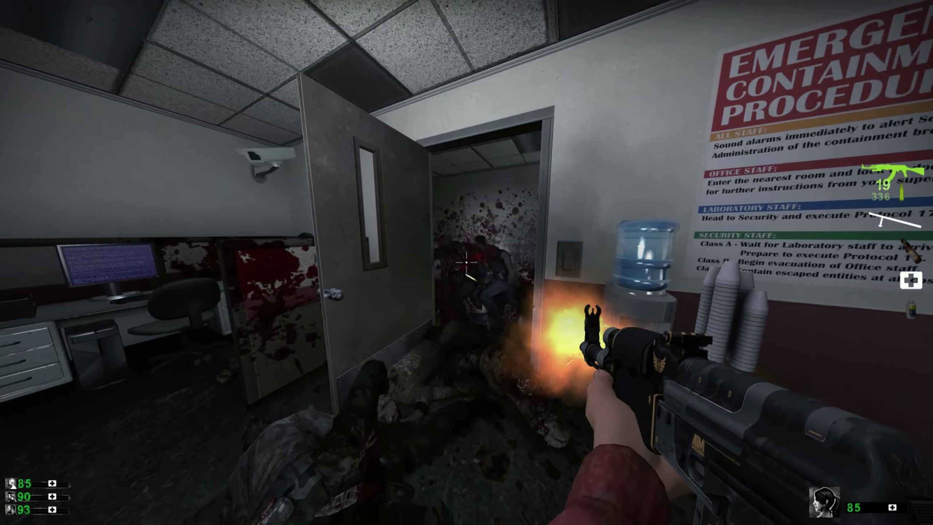
{"action": "left_click", "coordinate": [467, 263]}
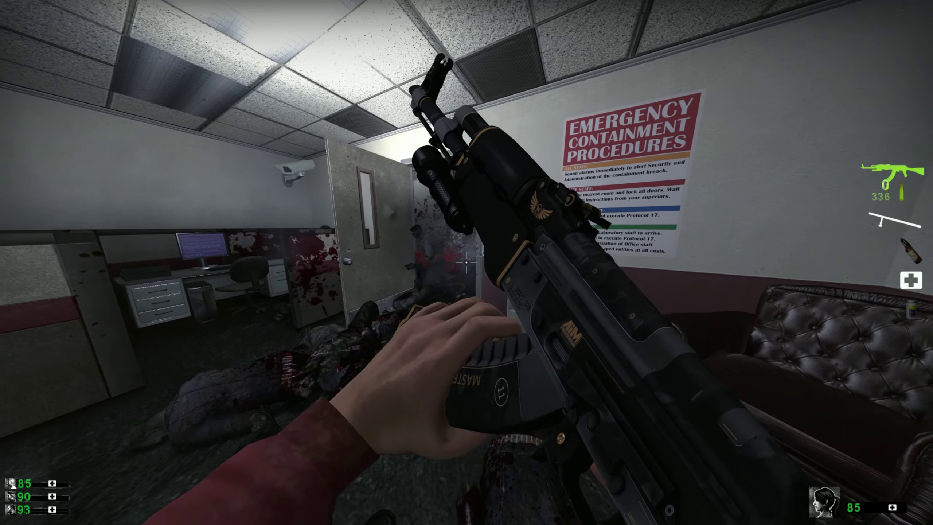
{"action": "key", "text": "w"}
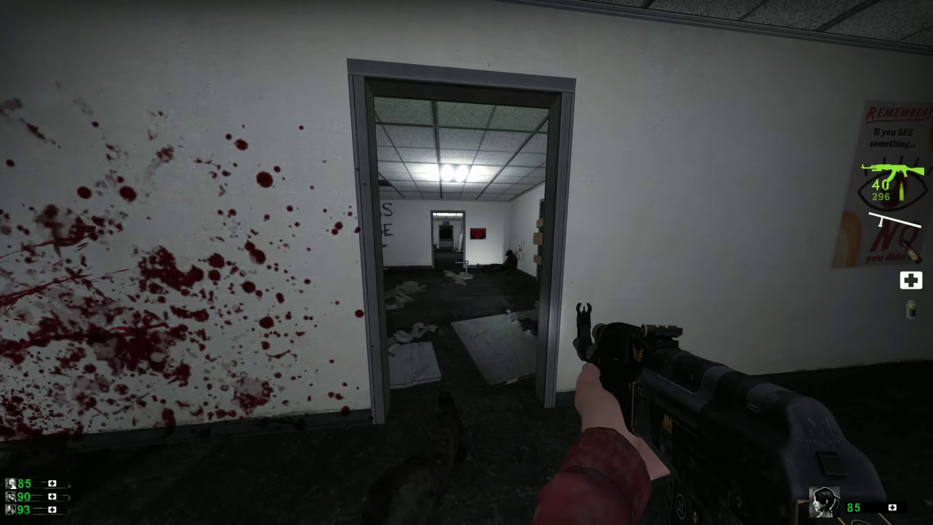
{"action": "key", "text": "w"}
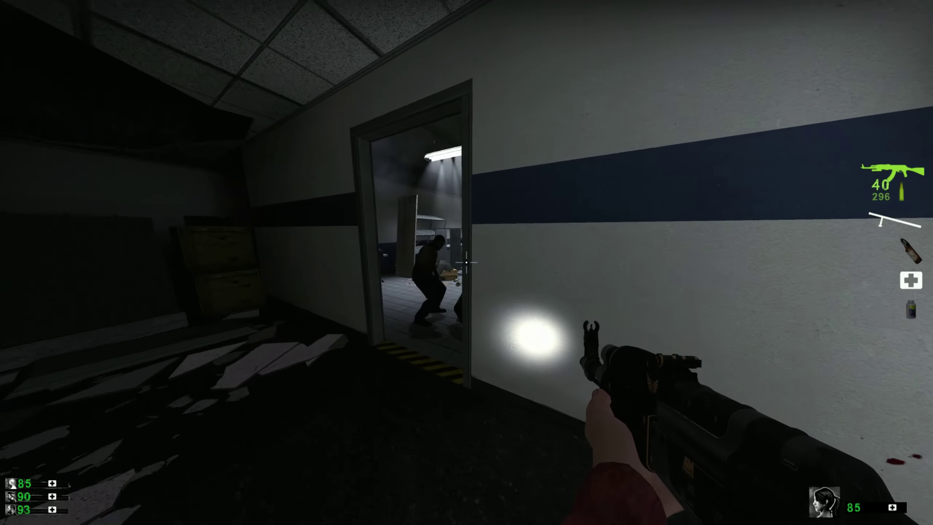
{"action": "key", "text": "w"}
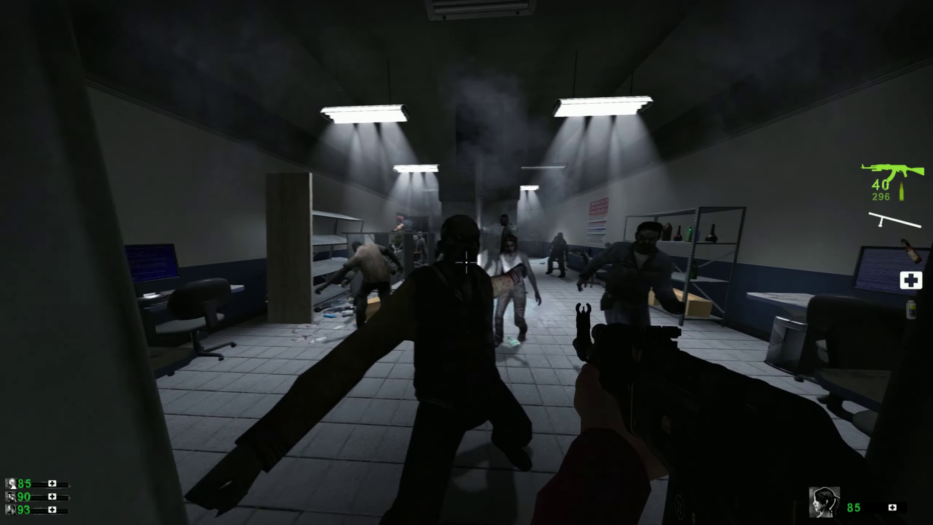
{"action": "left_click", "coordinate": [466, 263]}
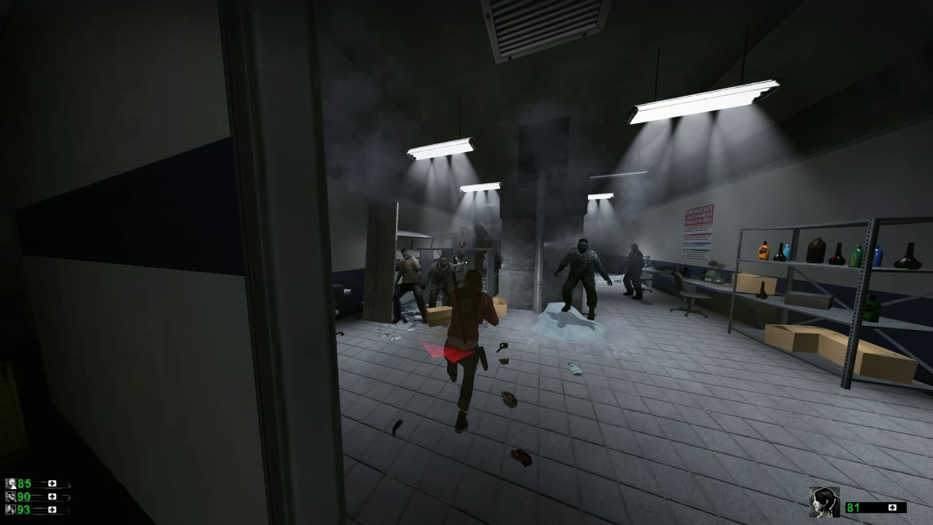
{"action": "left_click", "coordinate": [466, 262]}
{"action": "left_click", "coordinate": [466, 263]}
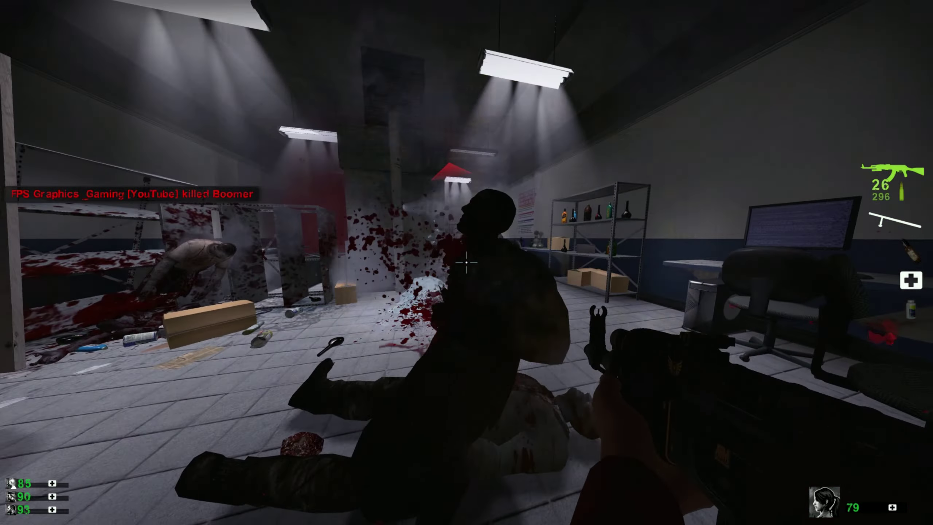
{"action": "left_click", "coordinate": [467, 262]}
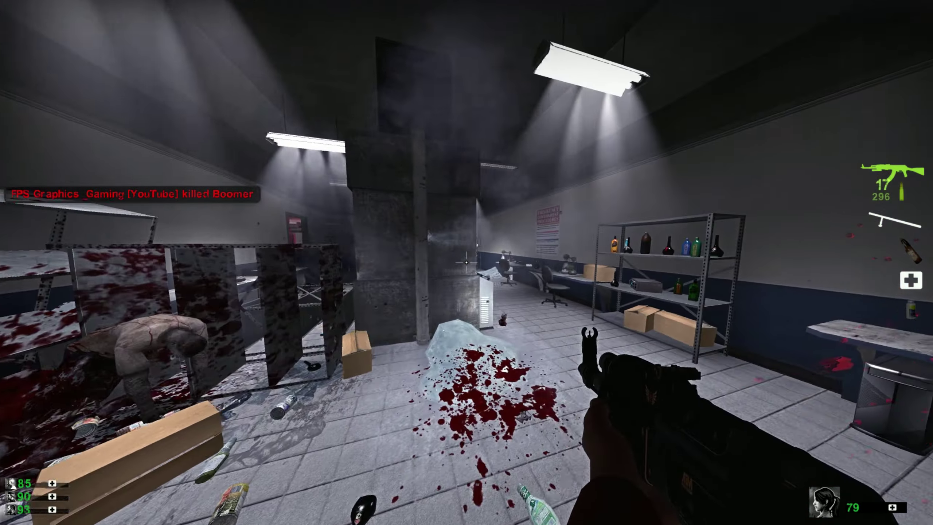
{"action": "left_click", "coordinate": [466, 262]}
{"action": "key", "text": "r"}
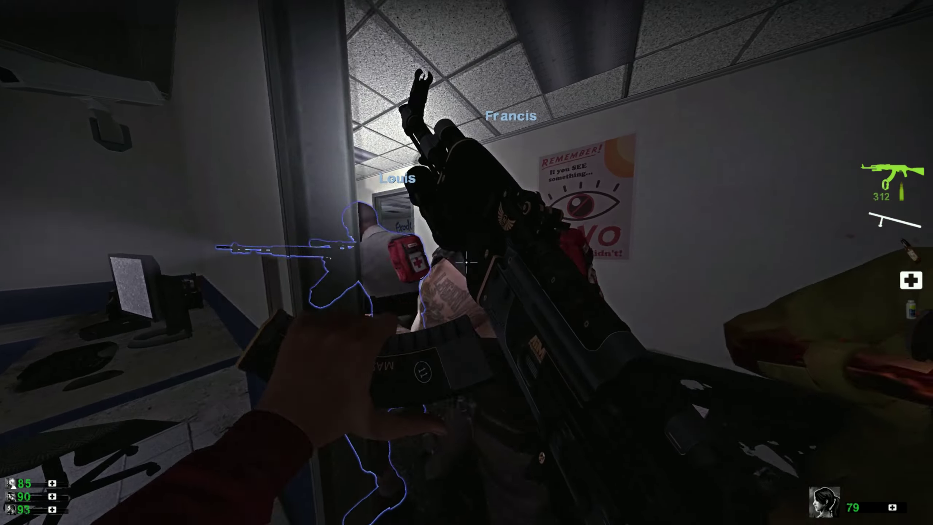
{"action": "key", "text": "w"}
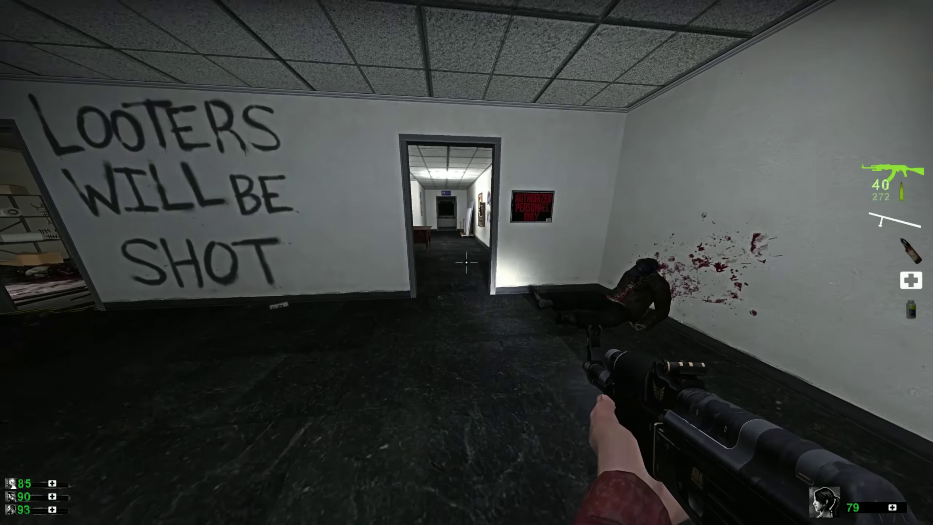
{"action": "key", "text": "w"}
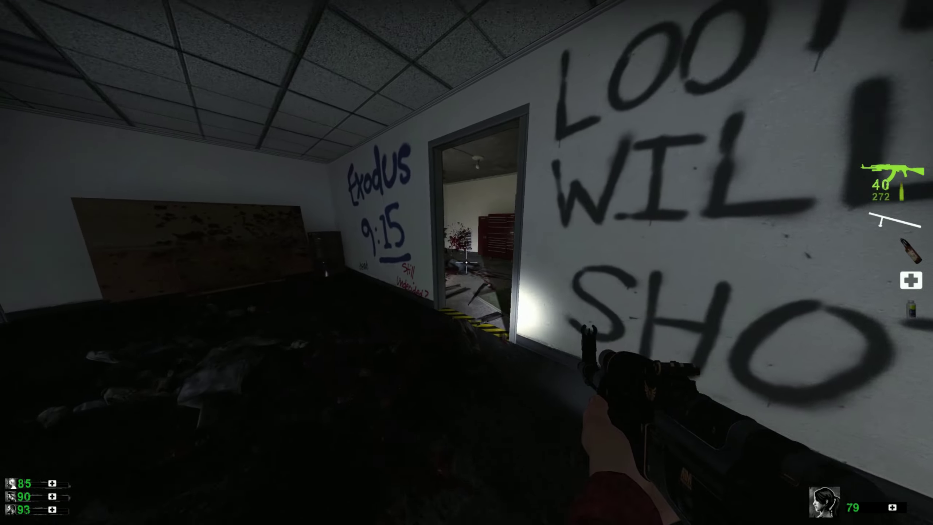
{"action": "key", "text": "w"}
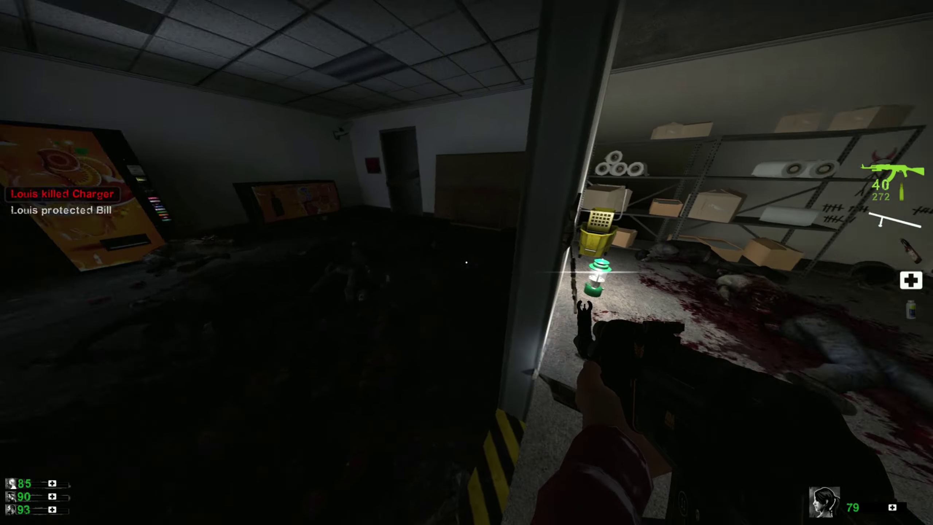
{"action": "right_click", "coordinate": [467, 262]}
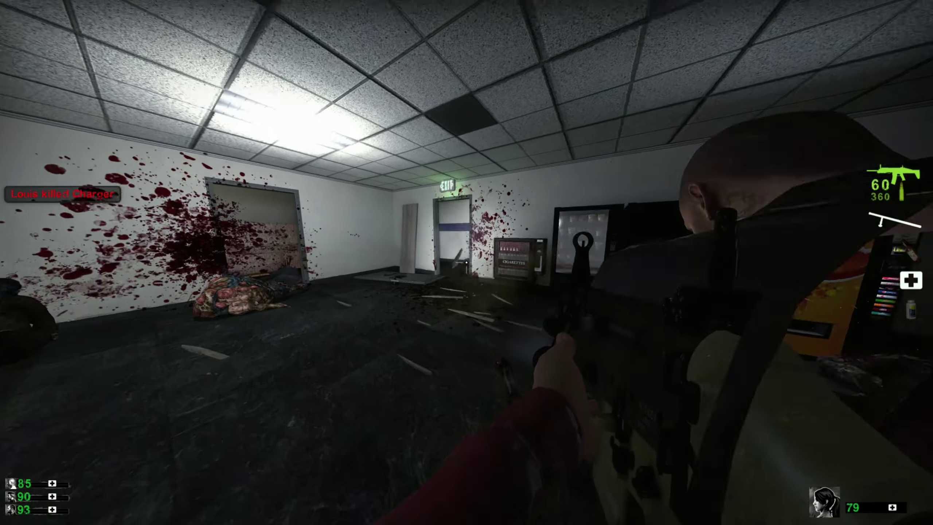
{"action": "key", "text": "w"}
{"action": "left_click", "coordinate": [467, 263]}
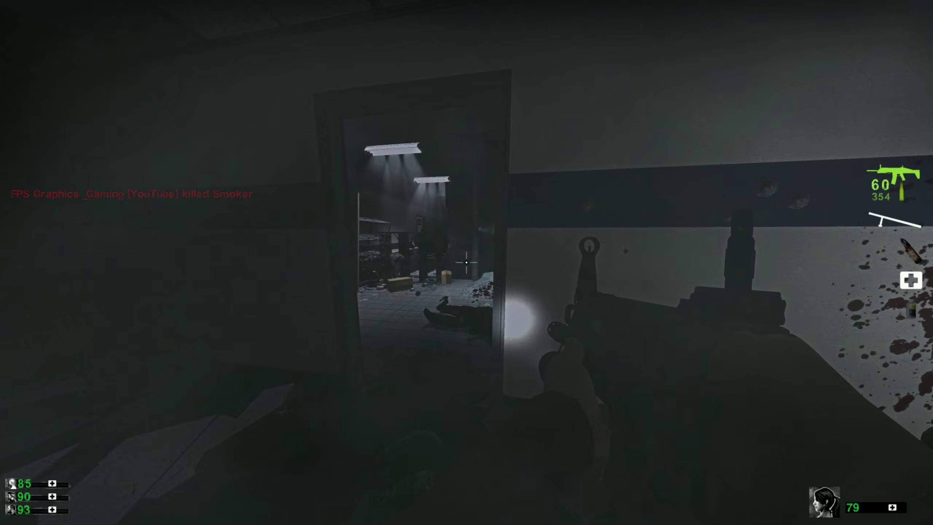
{"action": "key", "text": "w"}
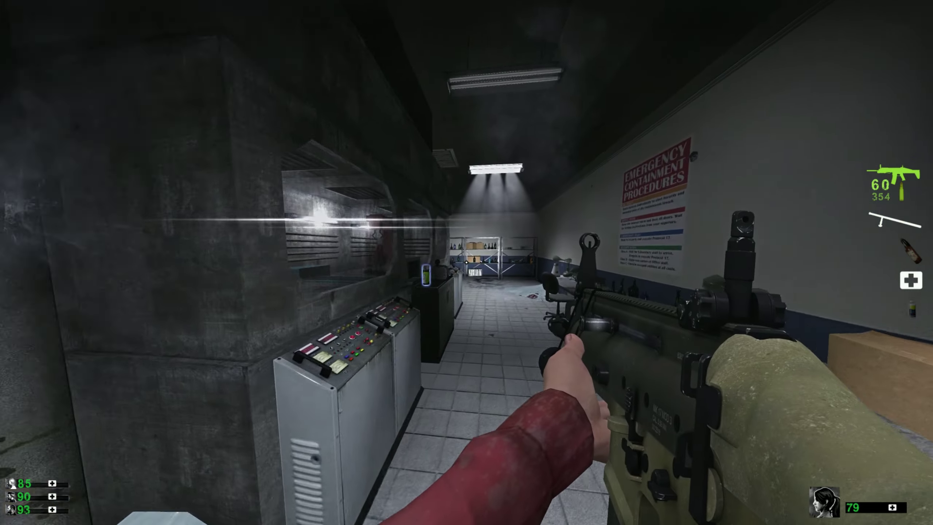
{"action": "key", "text": "w"}
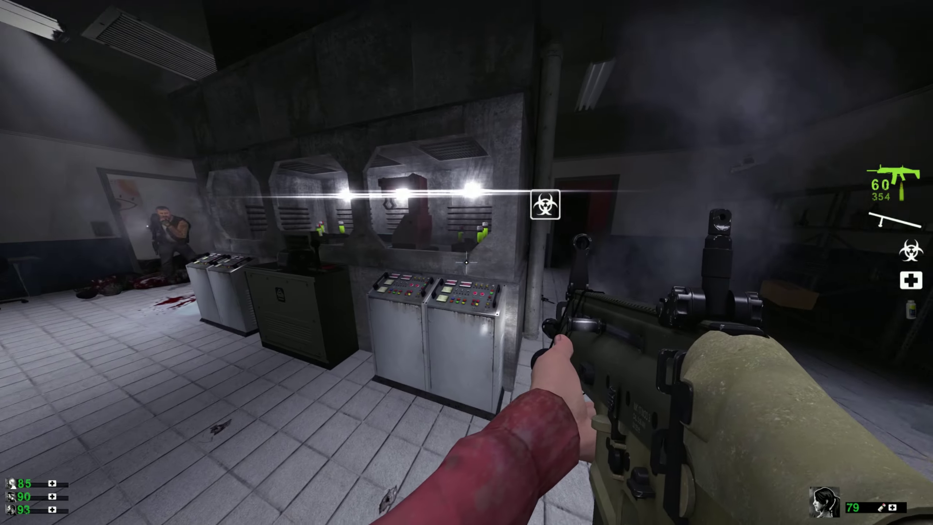
{"action": "left_click", "coordinate": [466, 263]}
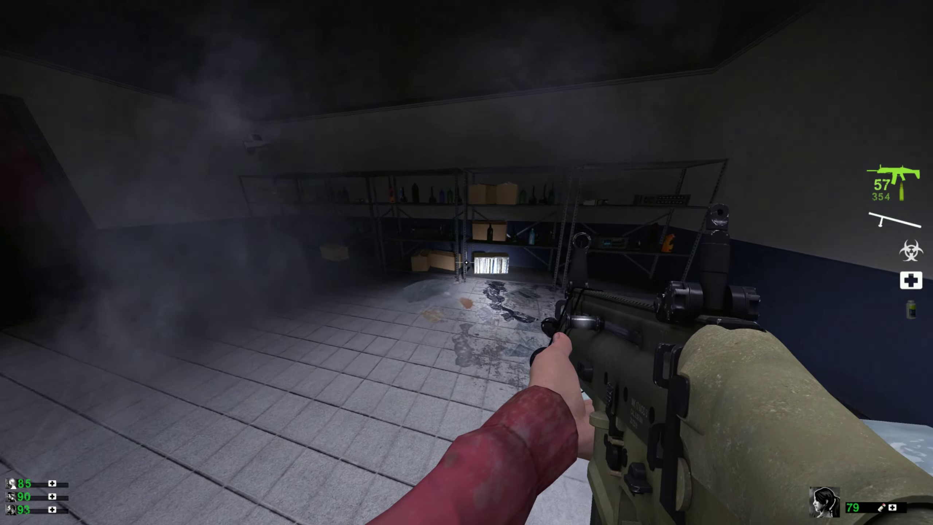
{"action": "key", "text": "w"}
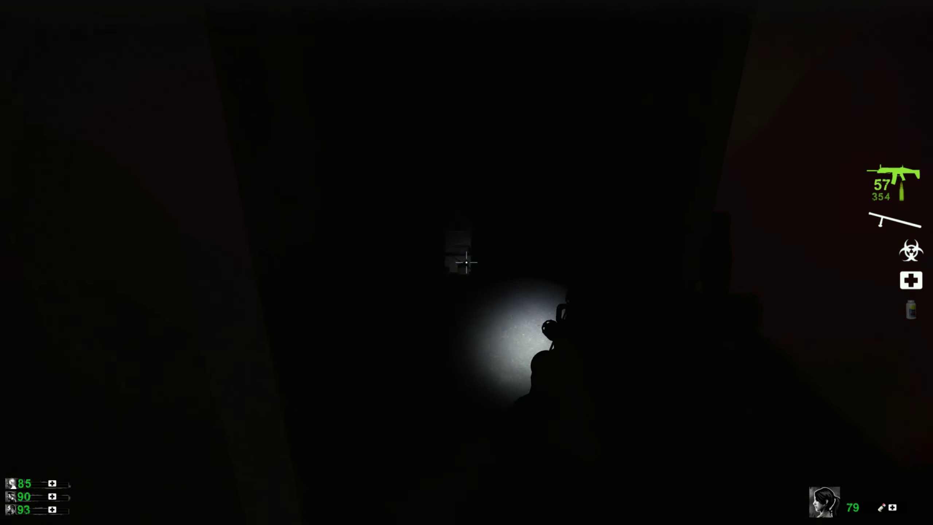
{"action": "key", "text": "w"}
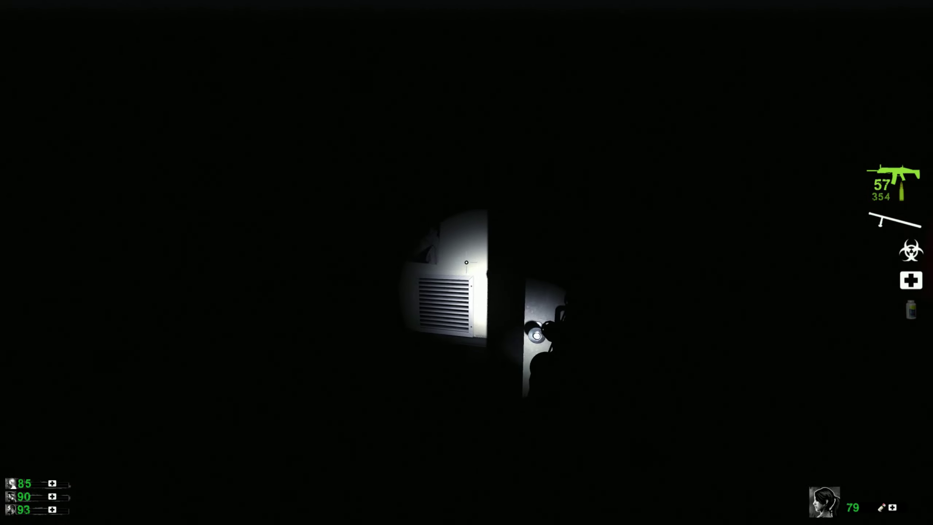
{"action": "key", "text": "r"}
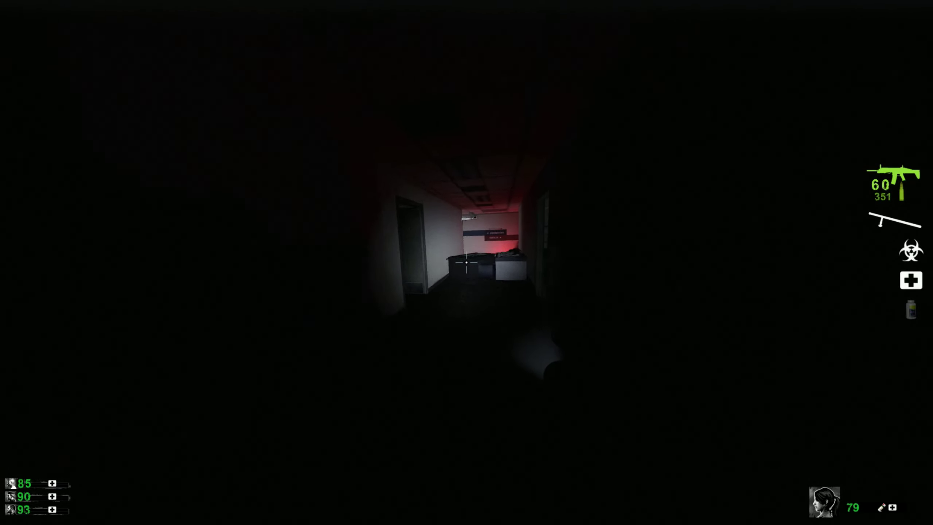
{"action": "key", "text": "w"}
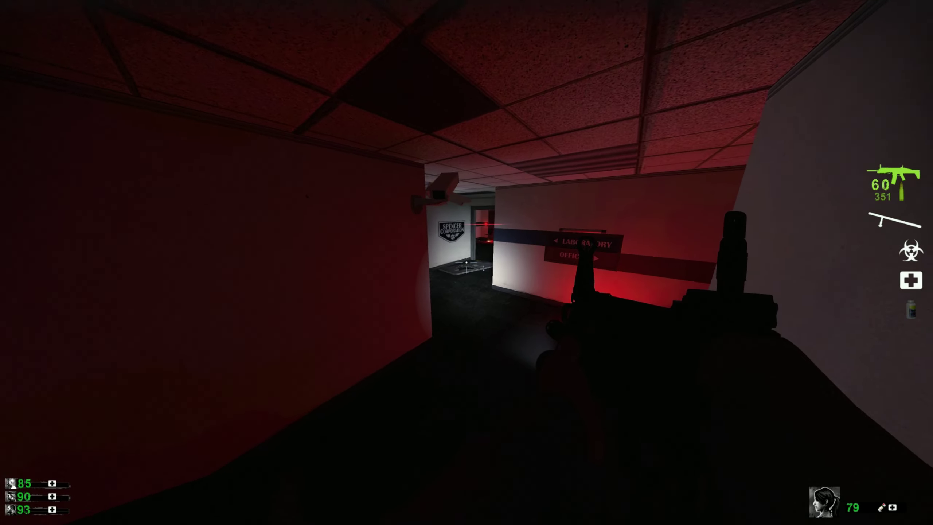
{"action": "key", "text": "w"}
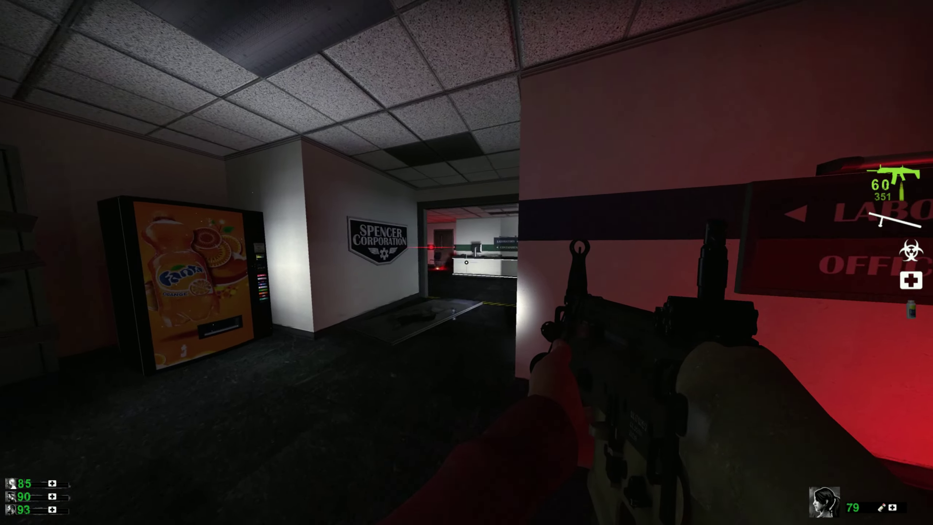
{"action": "key", "text": "w"}
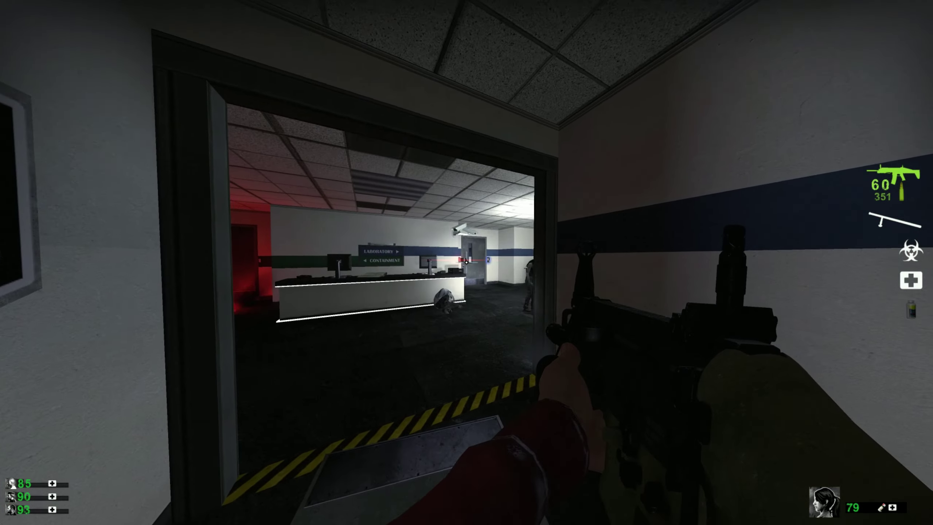
{"action": "key", "text": "w"}
{"action": "left_click", "coordinate": [467, 262]}
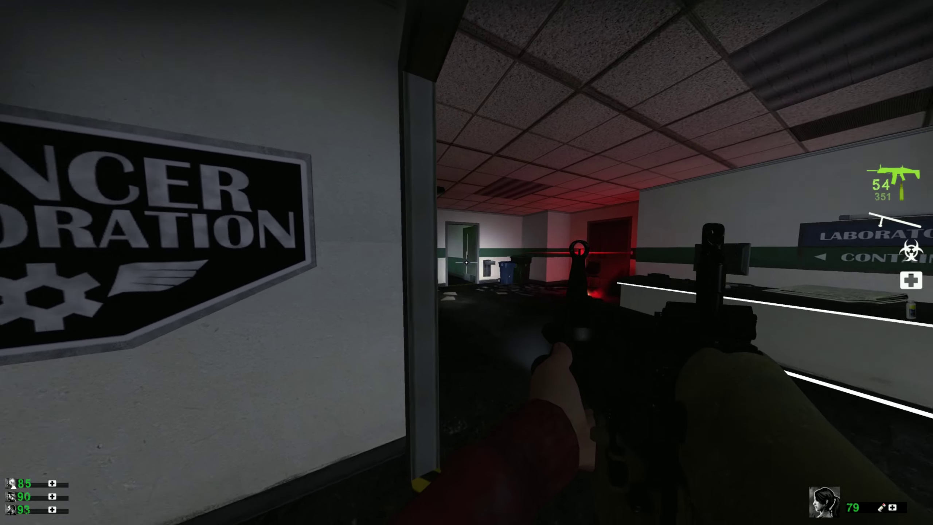
{"action": "key", "text": "w"}
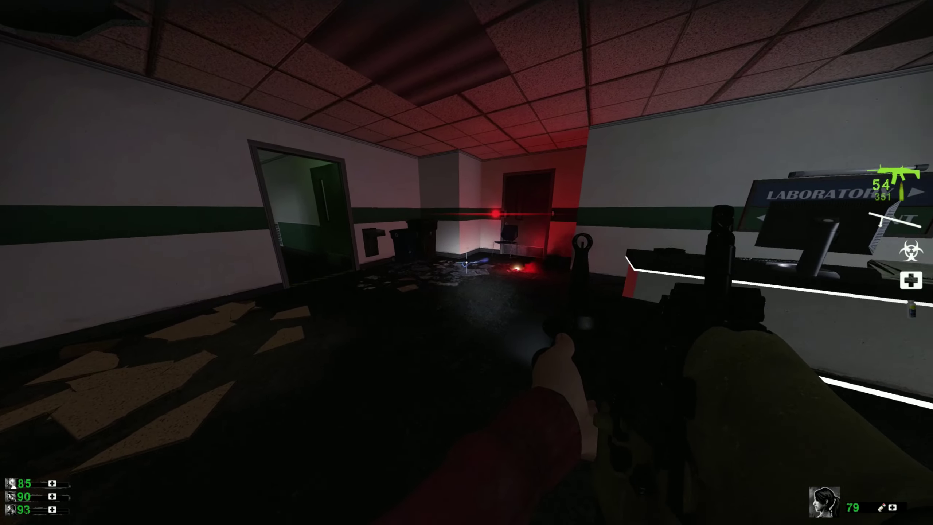
{"action": "key", "text": "w"}
{"action": "key", "text": "f"}
{"action": "left_click", "coordinate": [467, 263]}
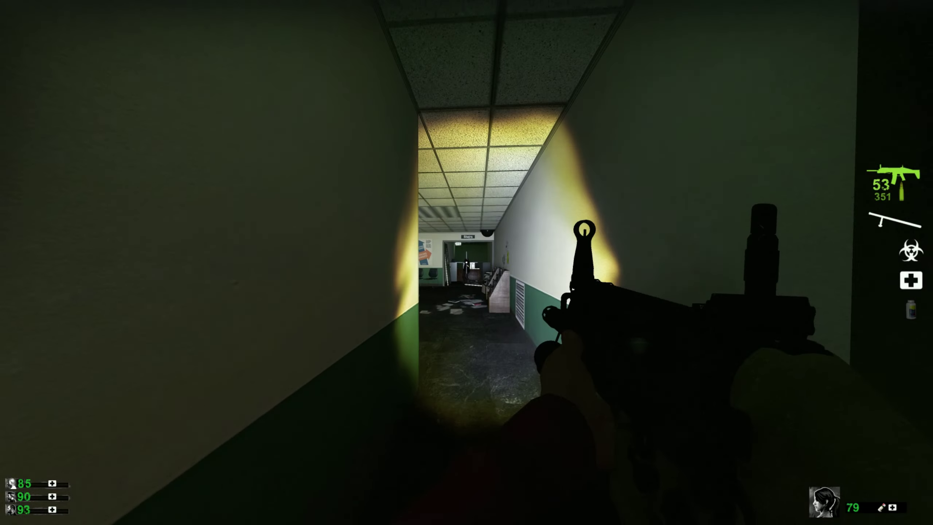
{"action": "key", "text": "w"}
{"action": "left_click", "coordinate": [466, 263]}
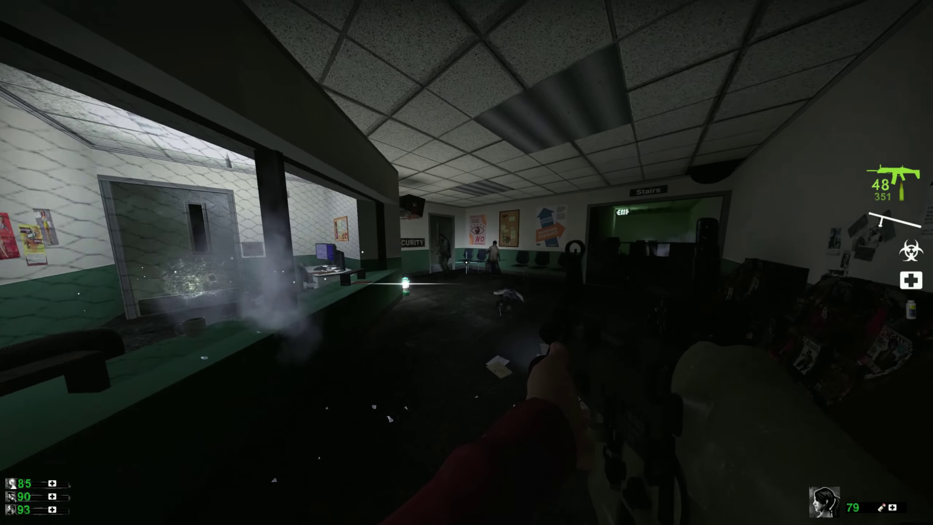
{"action": "left_click", "coordinate": [466, 263]}
{"action": "key", "text": "w"}
{"action": "left_click", "coordinate": [467, 263]}
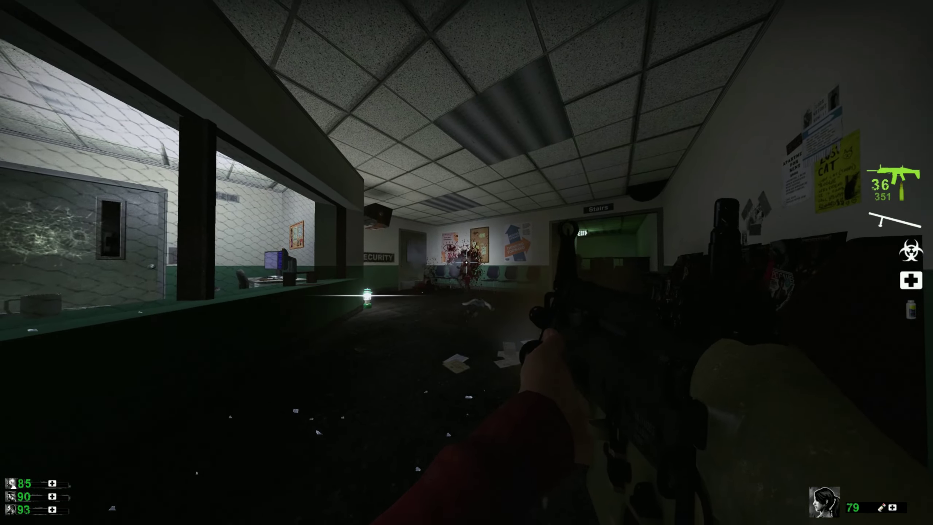
{"action": "key", "text": "w"}
{"action": "key", "text": "w"}
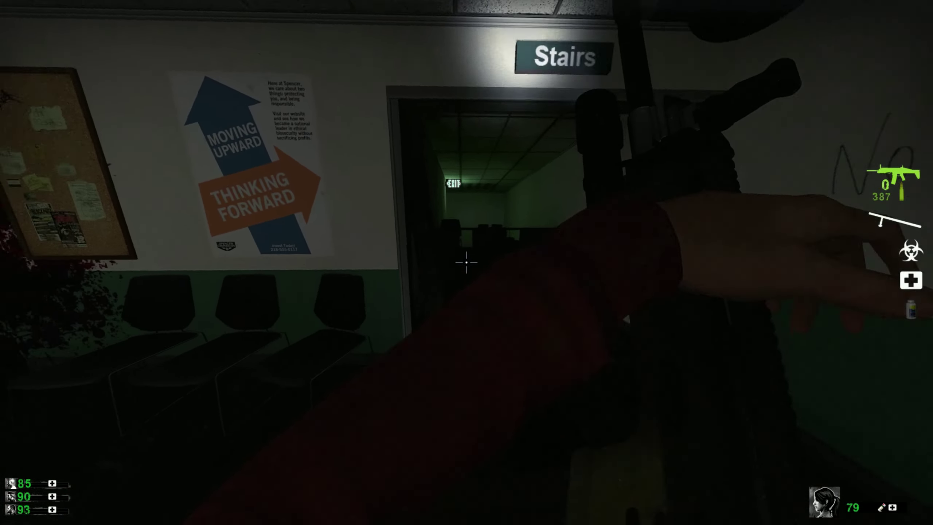
{"action": "key", "text": "w"}
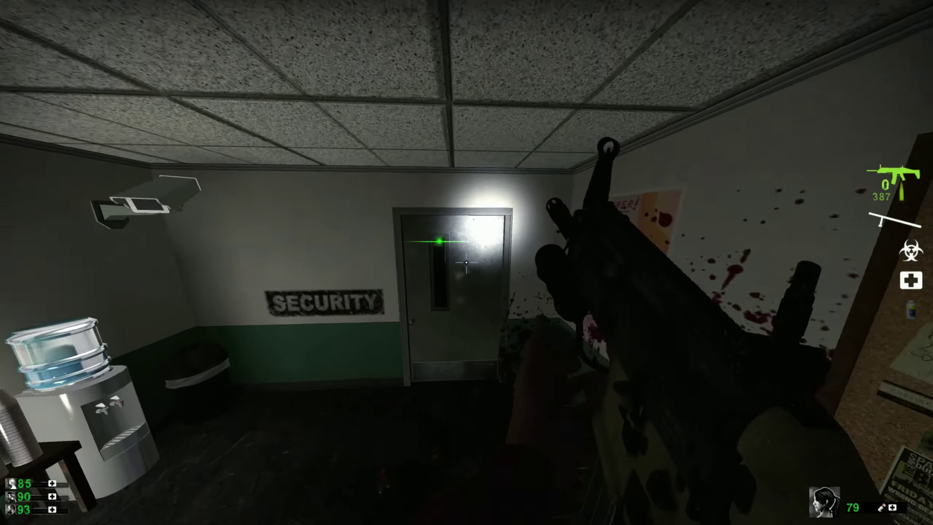
{"action": "key", "text": "w"}
{"action": "key", "text": "e"}
{"action": "left_click", "coordinate": [467, 263]}
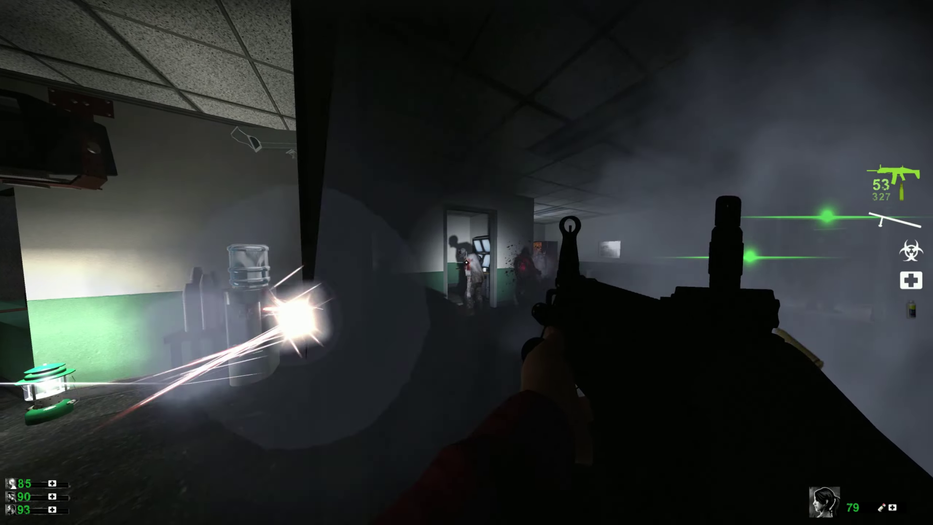
{"action": "key", "text": "w"}
{"action": "left_click", "coordinate": [466, 263]}
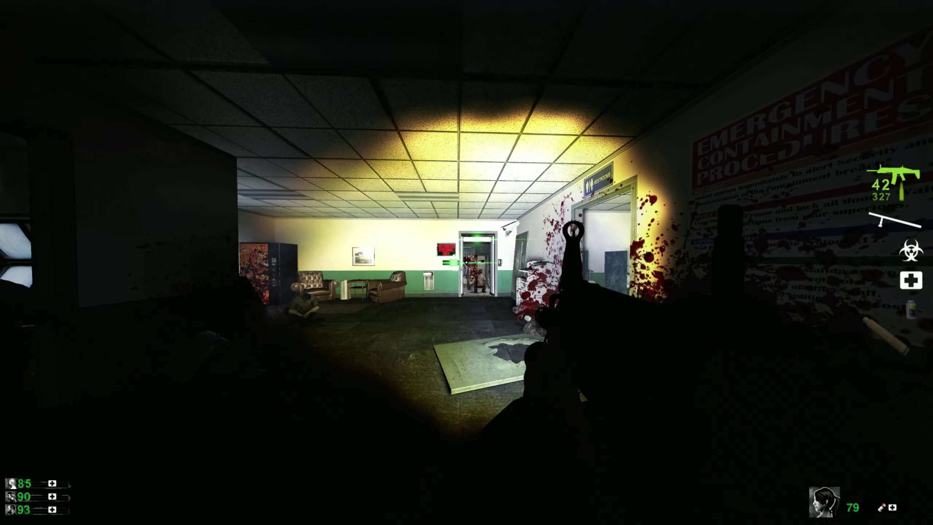
{"action": "key", "text": "w"}
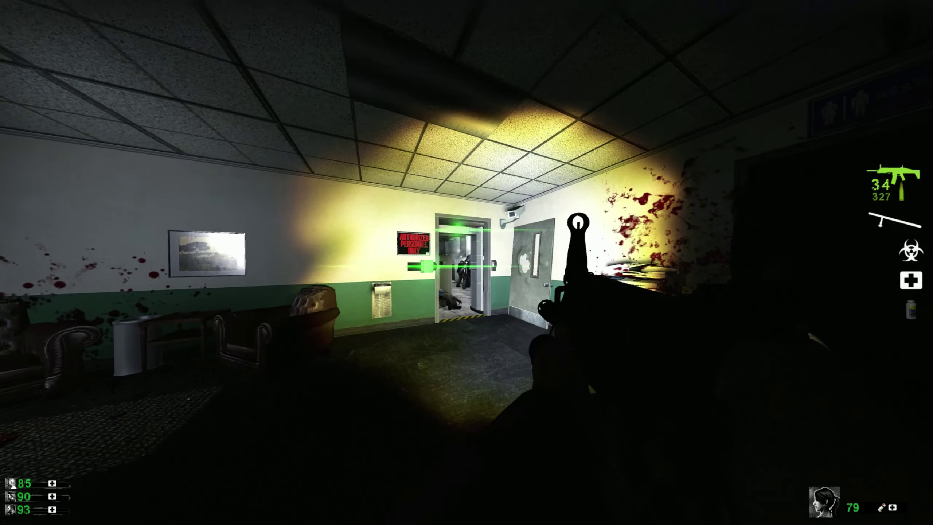
{"action": "left_click", "coordinate": [467, 263]}
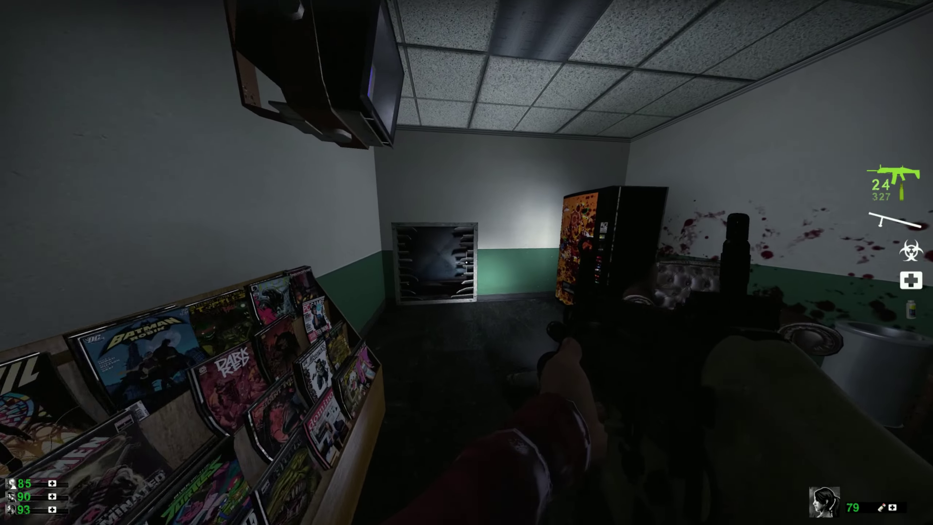
{"action": "key", "text": "r"}
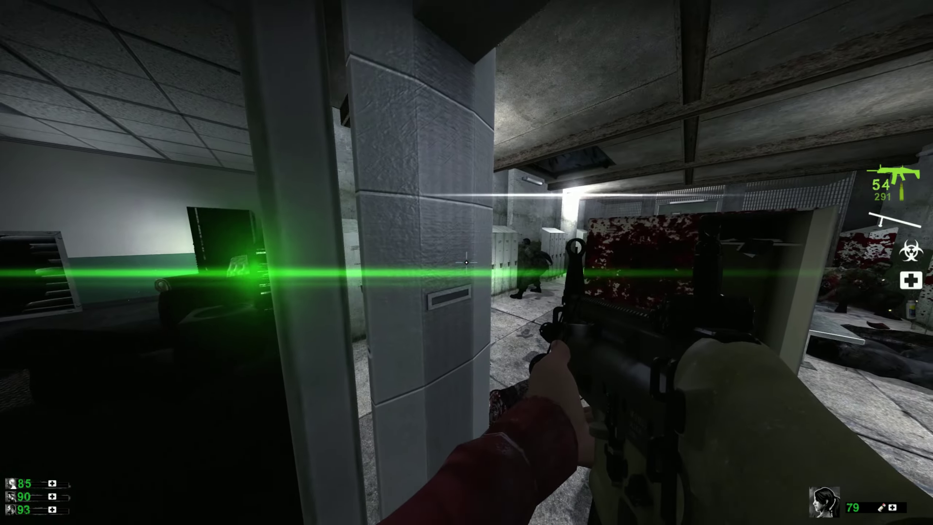
{"action": "left_click", "coordinate": [467, 263]}
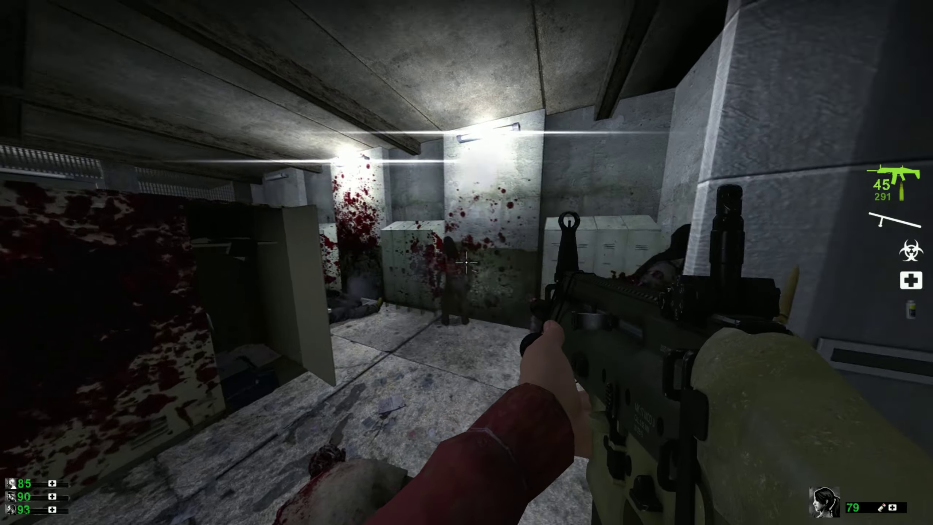
{"action": "left_click", "coordinate": [467, 262]}
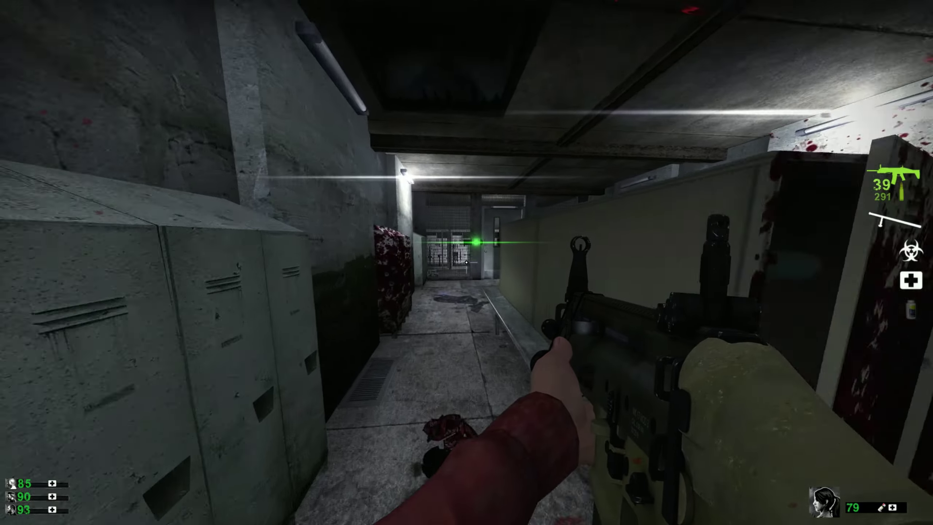
{"action": "left_click", "coordinate": [467, 262]}
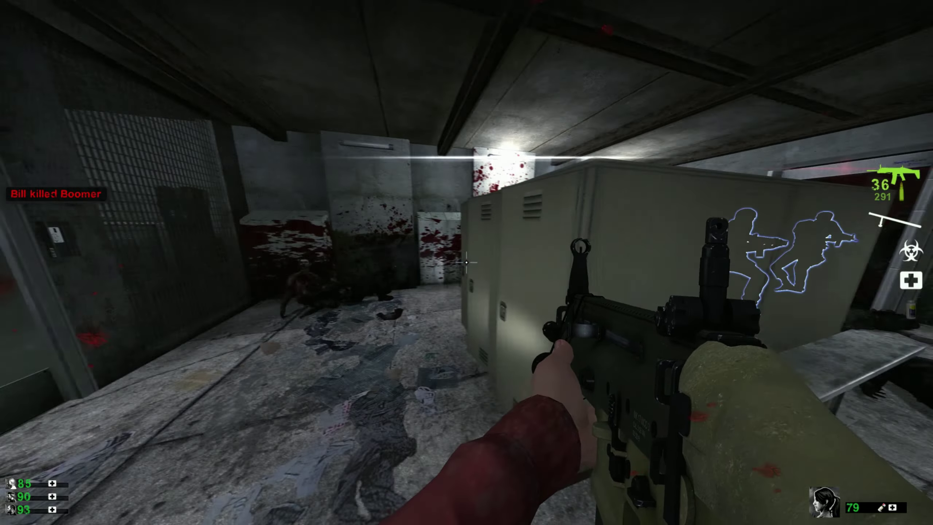
{"action": "key", "text": "3"}
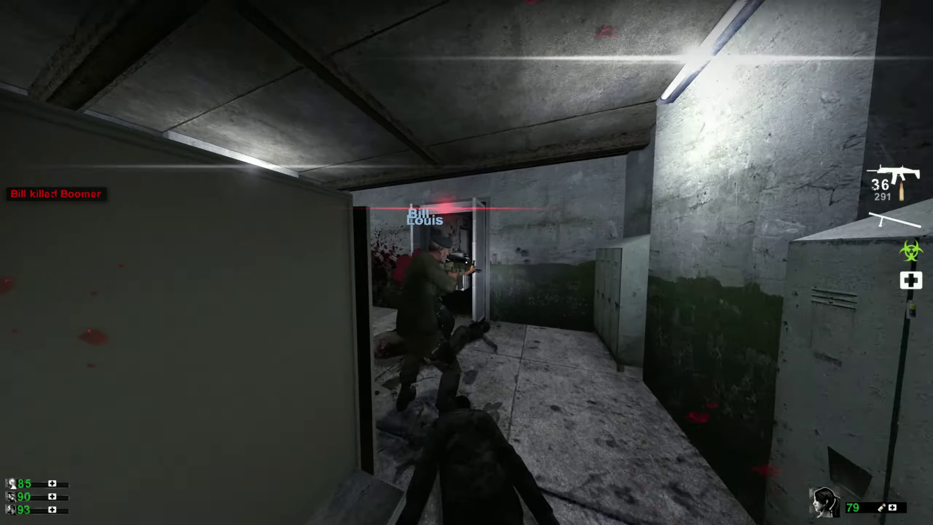
{"action": "left_click", "coordinate": [467, 262]}
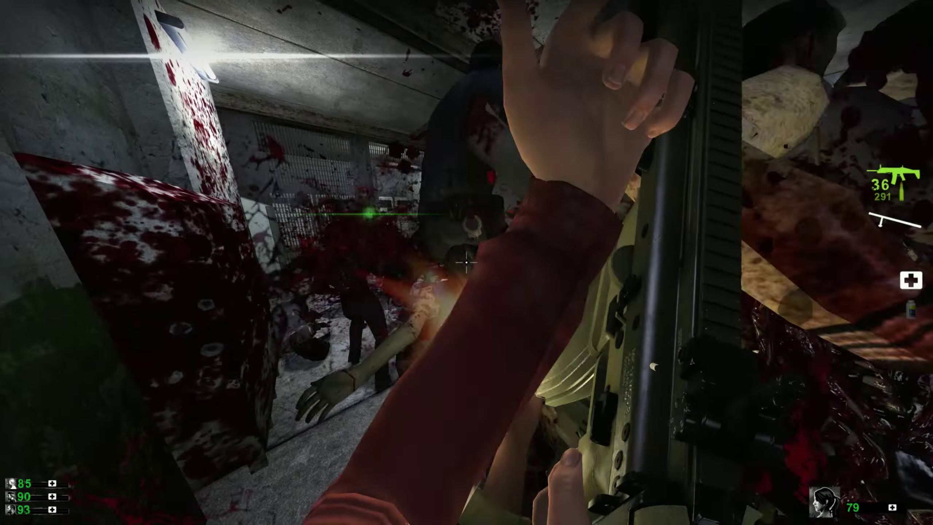
{"action": "key", "text": "r"}
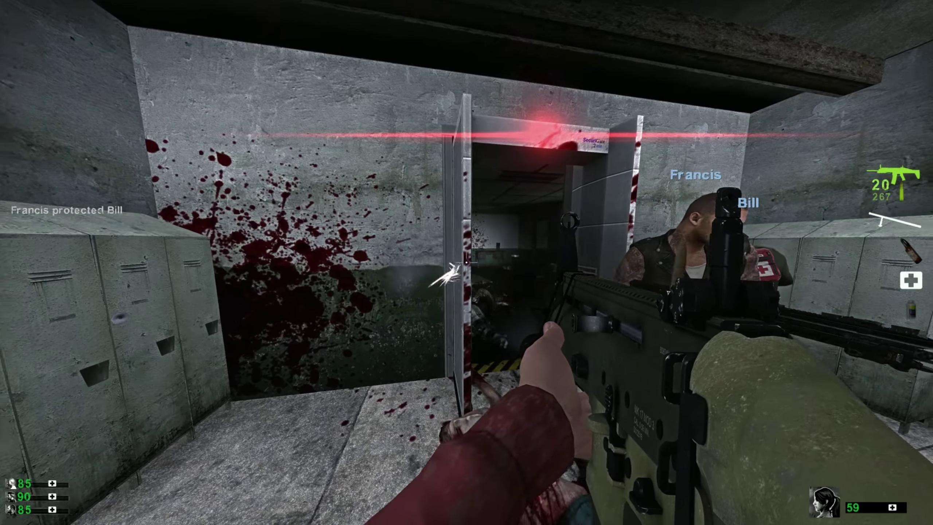
{"action": "key", "text": "r"}
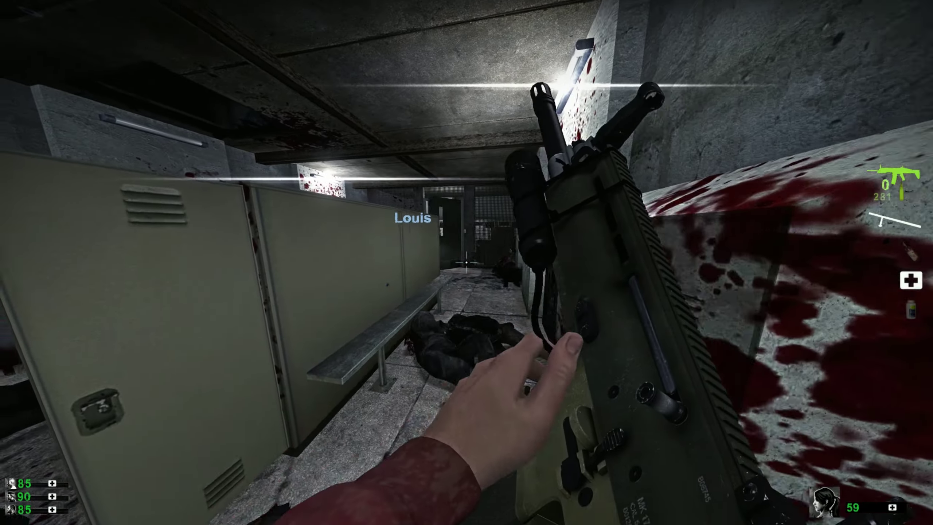
{"action": "key", "text": "w"}
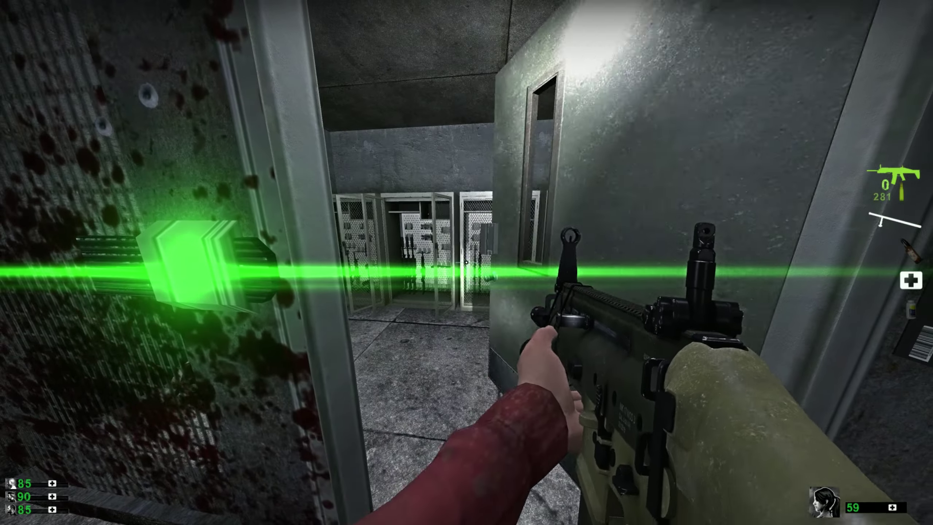
{"action": "key", "text": "w"}
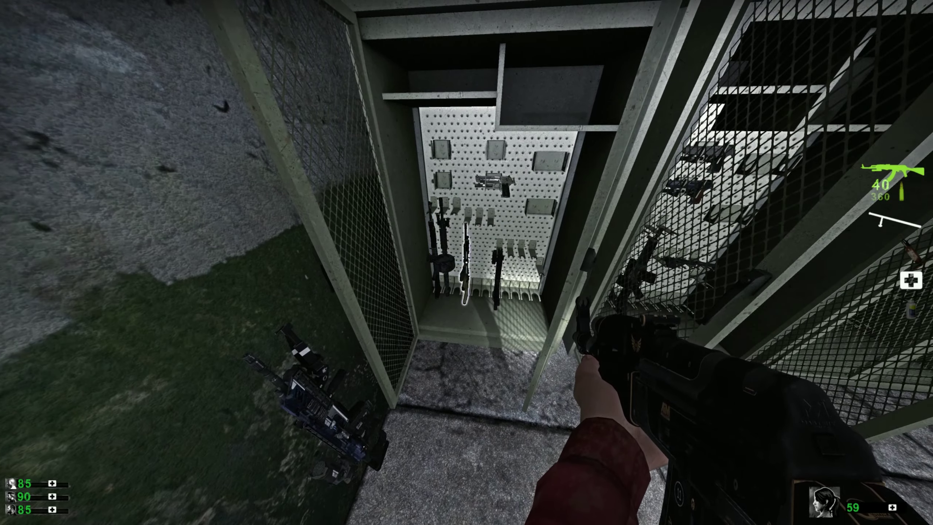
{"action": "key", "text": "w"}
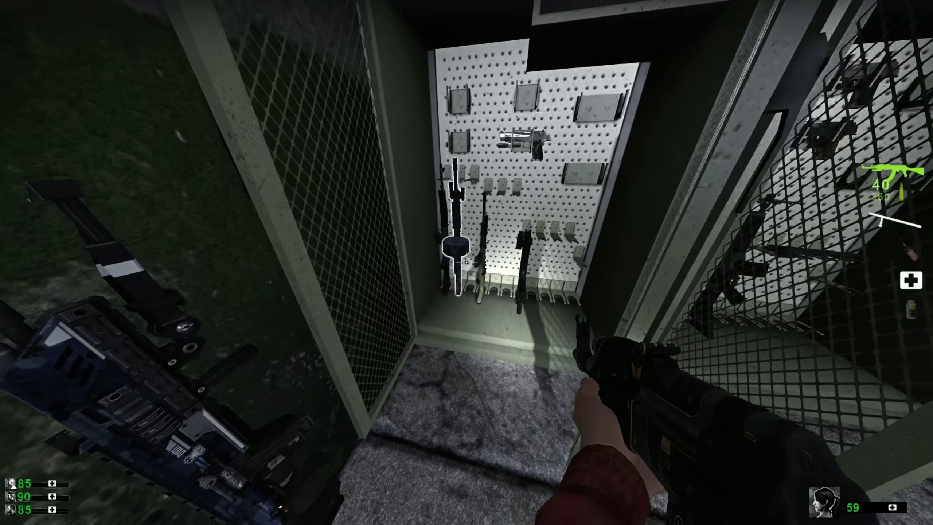
{"action": "right_click", "coordinate": [467, 263]}
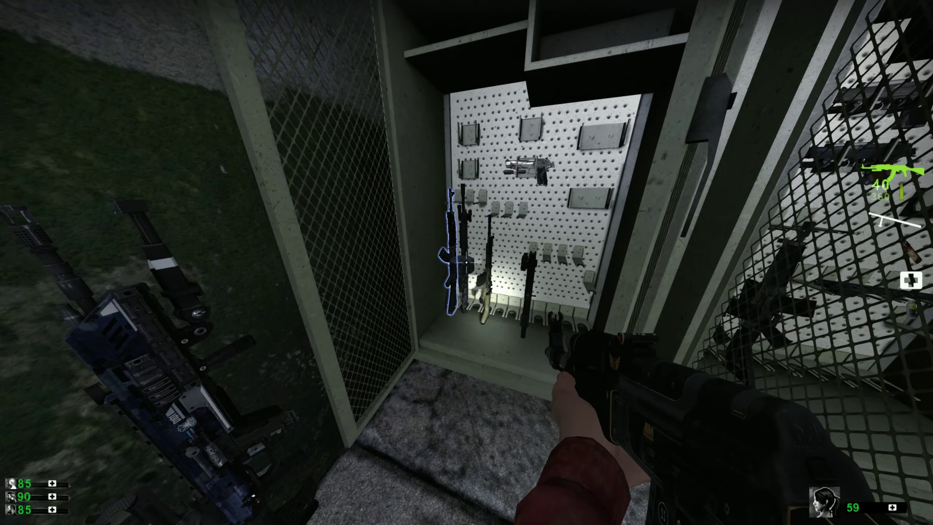
{"action": "key", "text": "e"}
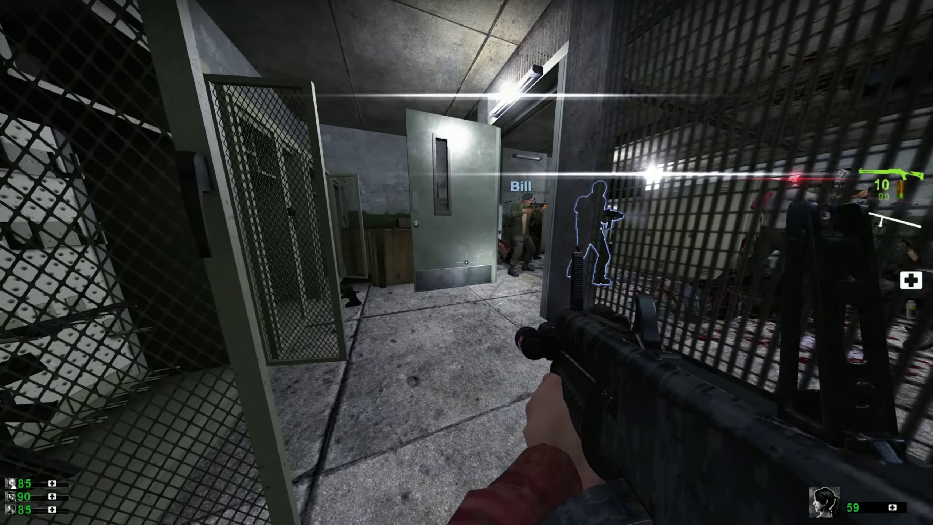
{"action": "key", "text": "w"}
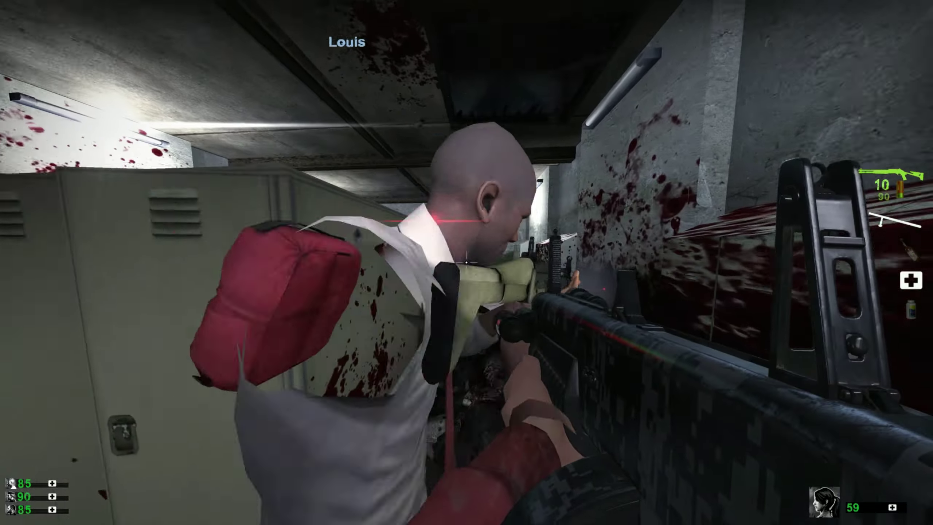
{"action": "key", "text": "w"}
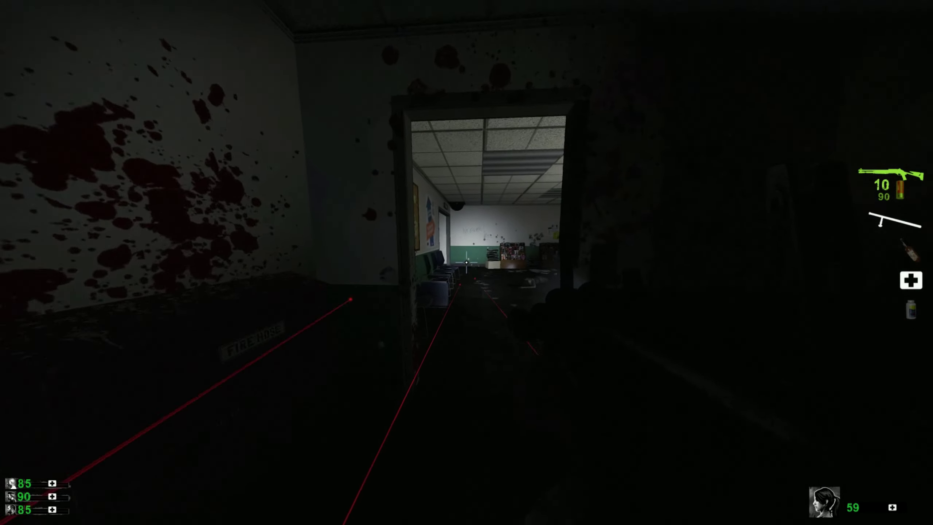
{"action": "key", "text": "w"}
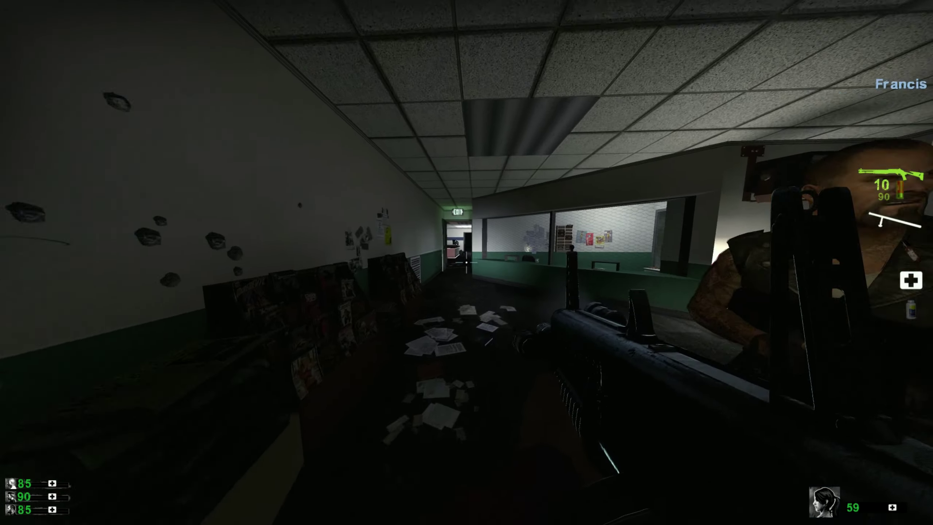
{"action": "key", "text": "w"}
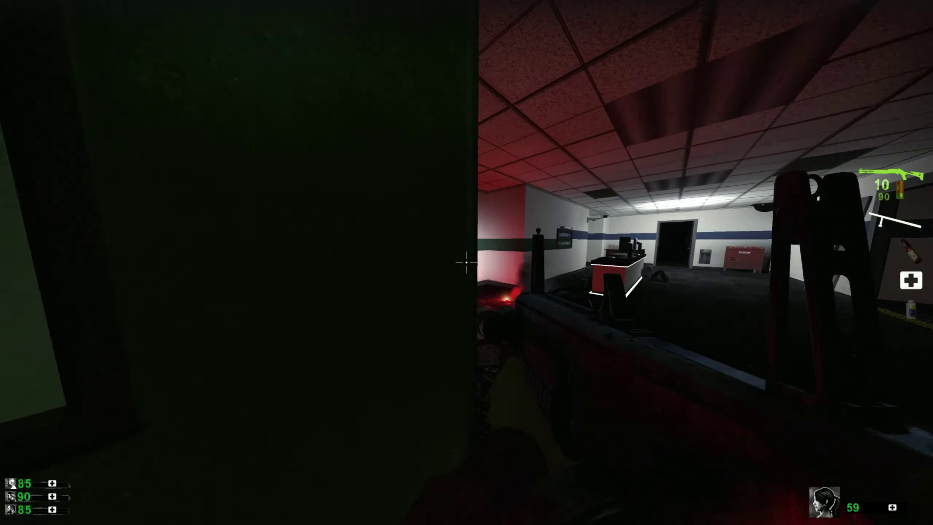
{"action": "key", "text": "w"}
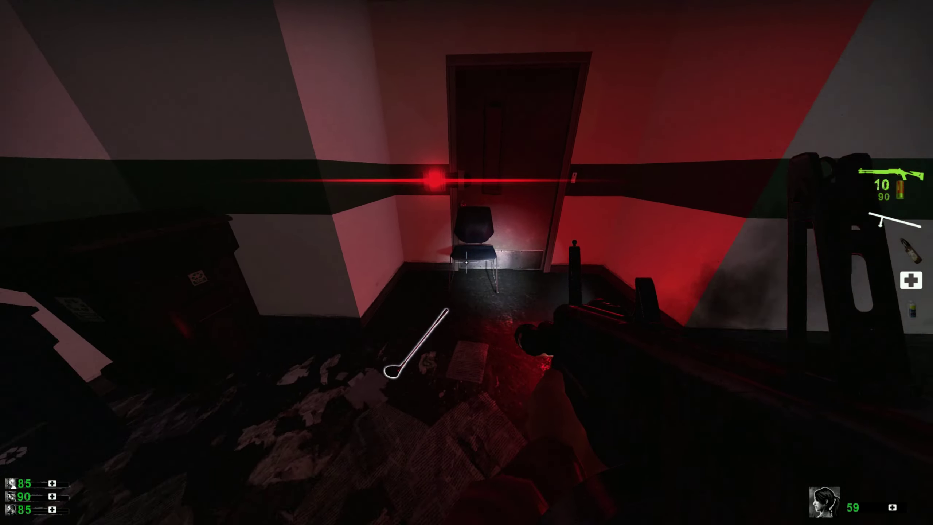
{"action": "key", "text": "w"}
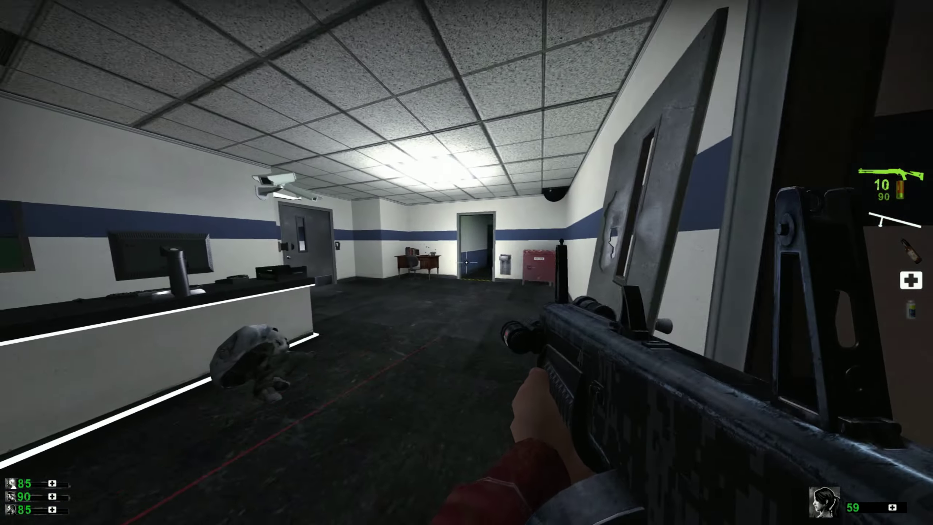
{"action": "key", "text": "w"}
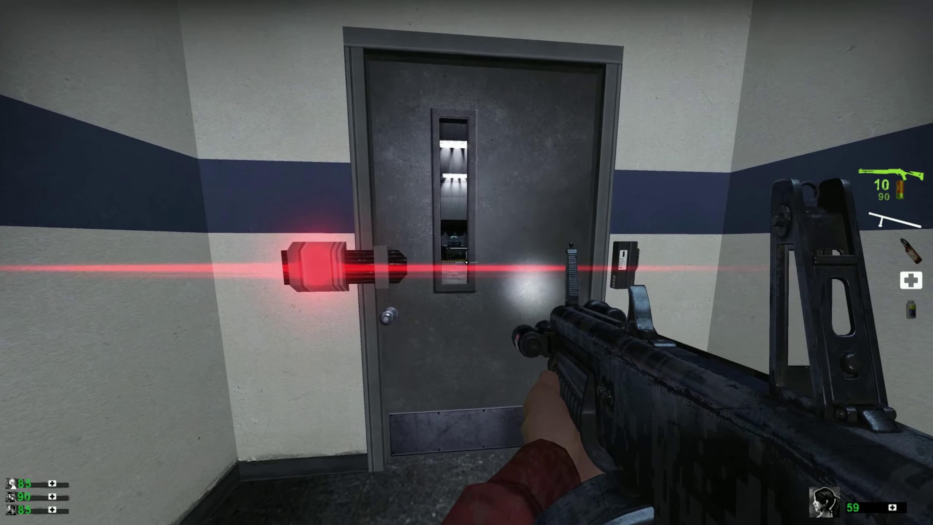
{"action": "left_click", "coordinate": [466, 263]}
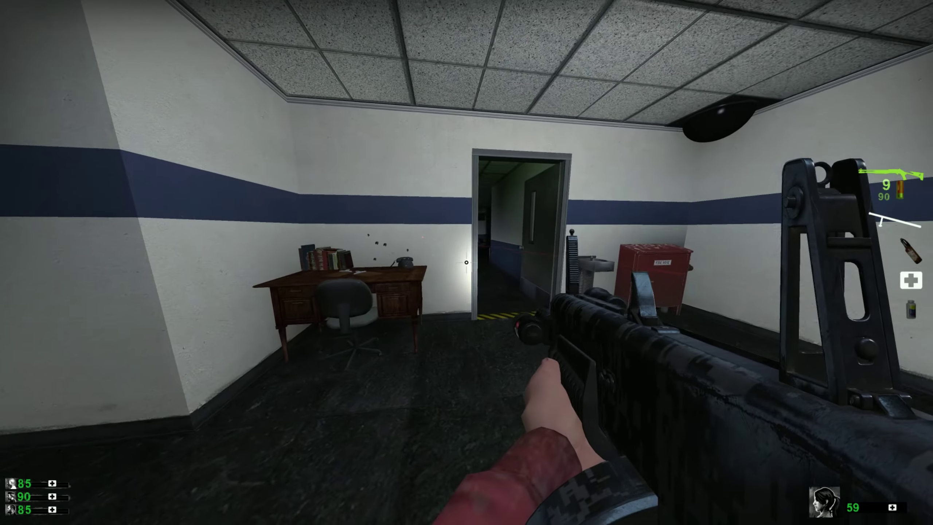
{"action": "key", "text": "r"}
{"action": "key", "text": "w"}
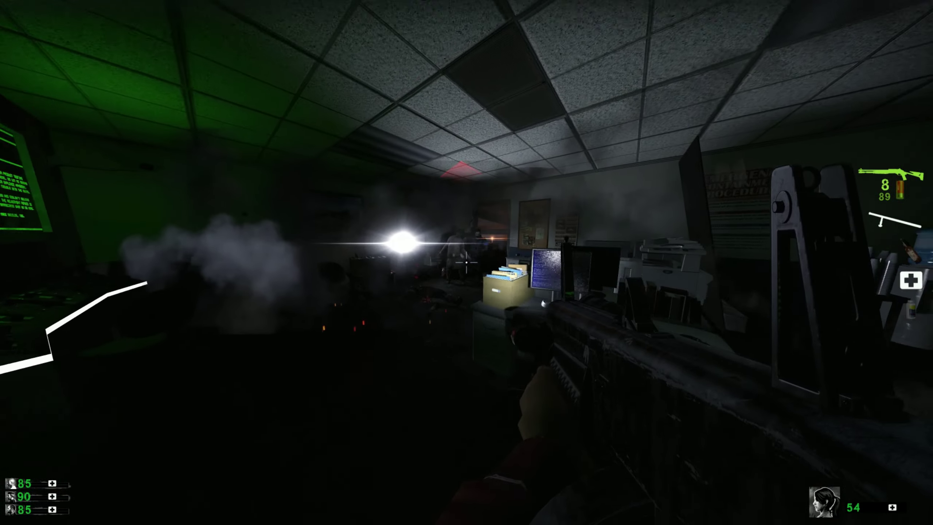
{"action": "left_click", "coordinate": [466, 262]}
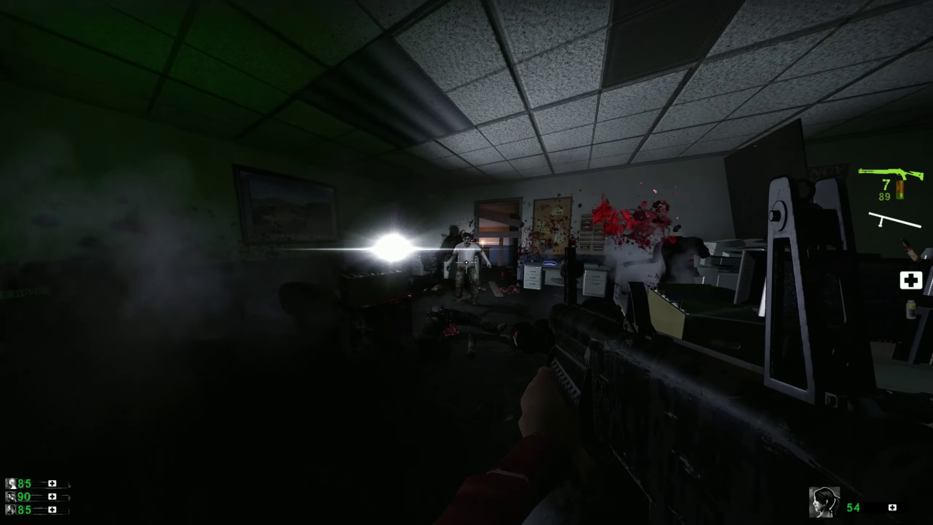
{"action": "key", "text": "w"}
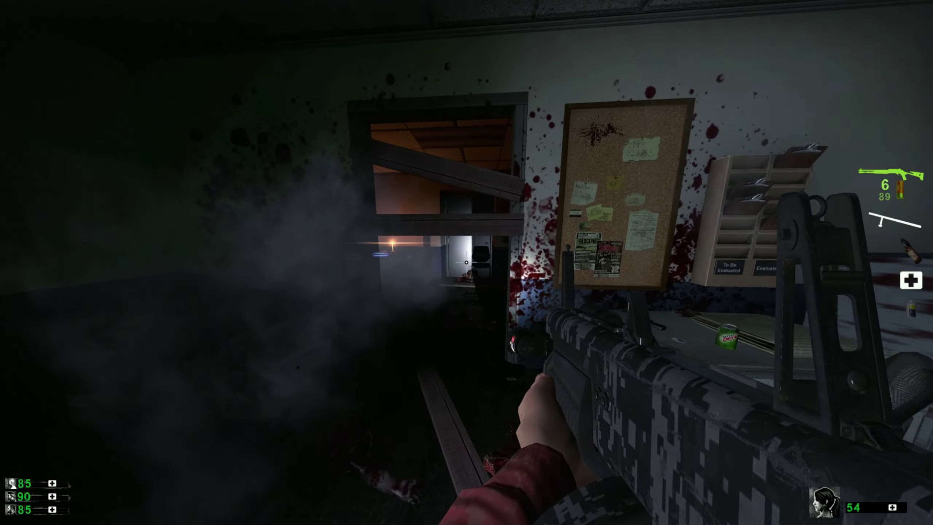
{"action": "key", "text": "w"}
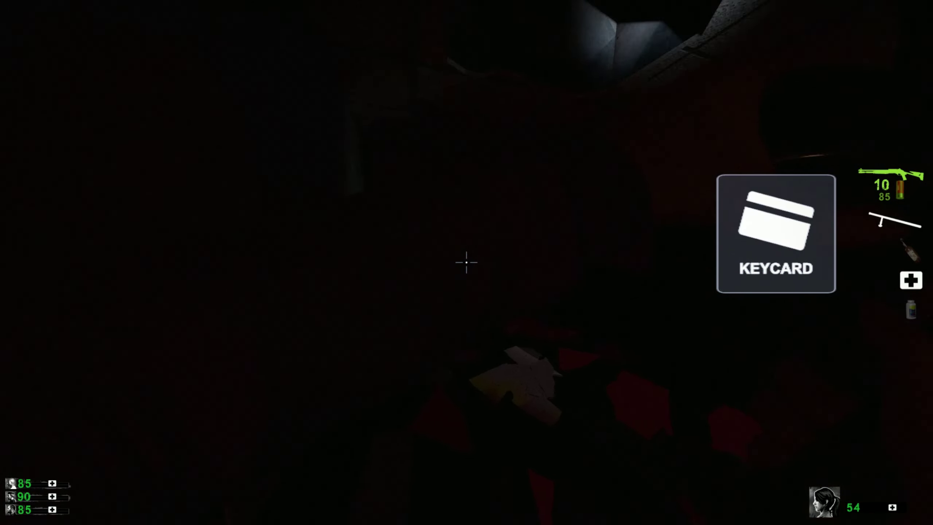
{"action": "left_click", "coordinate": [466, 262]}
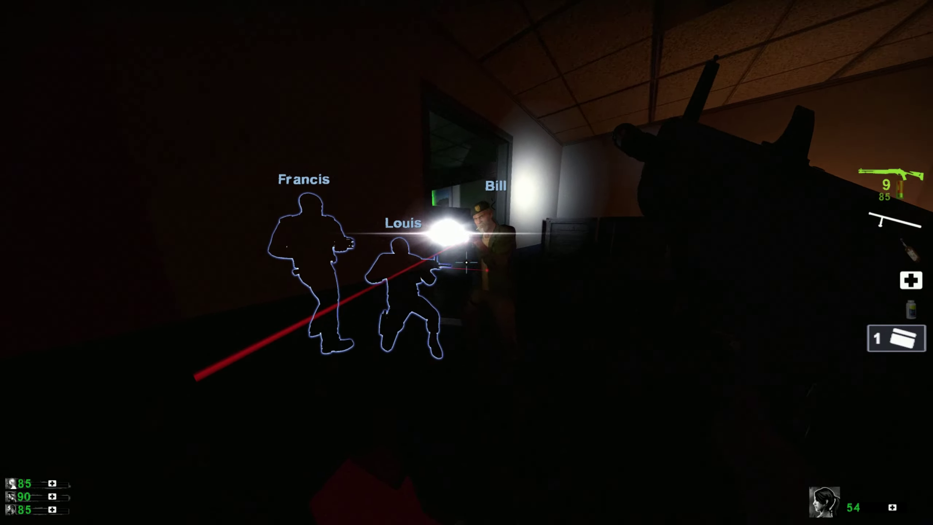
{"action": "key", "text": "r"}
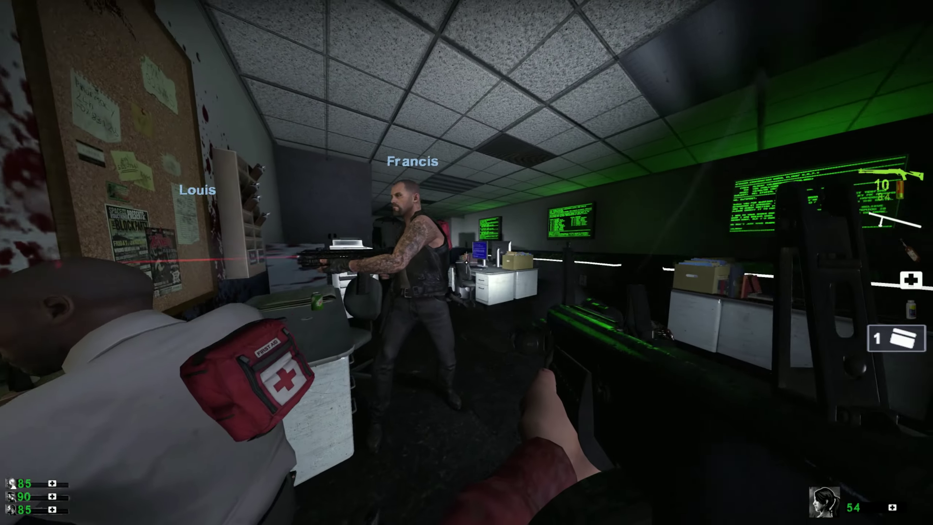
{"action": "key", "text": "w"}
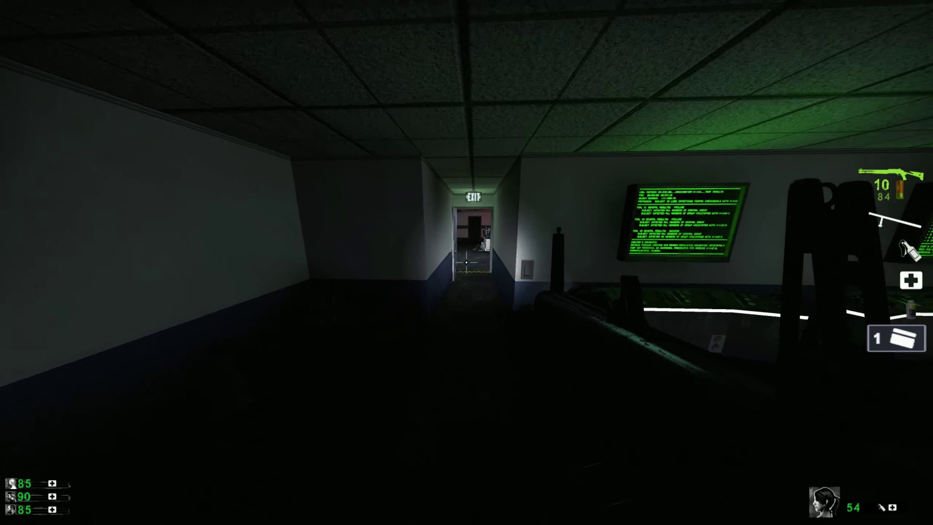
{"action": "key", "text": "w"}
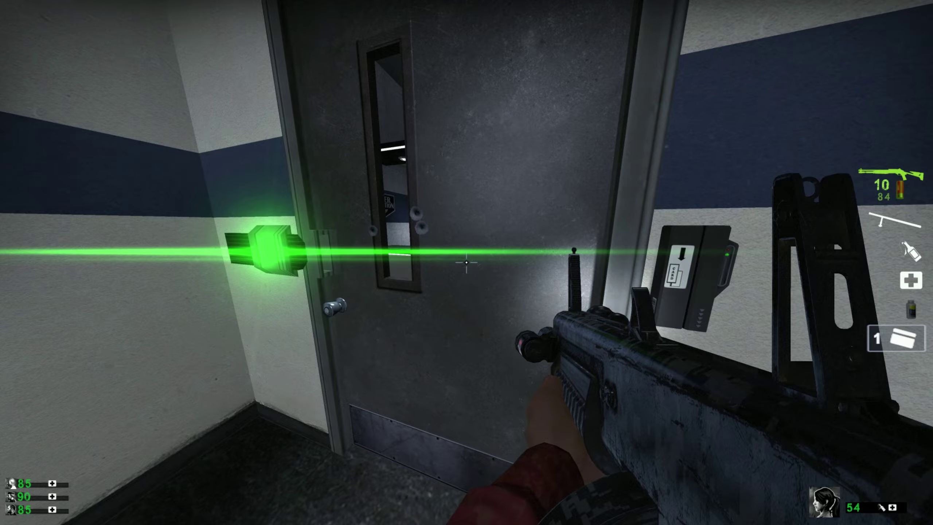
{"action": "key", "text": "e"}
{"action": "key", "text": "w"}
{"action": "key", "text": "w"}
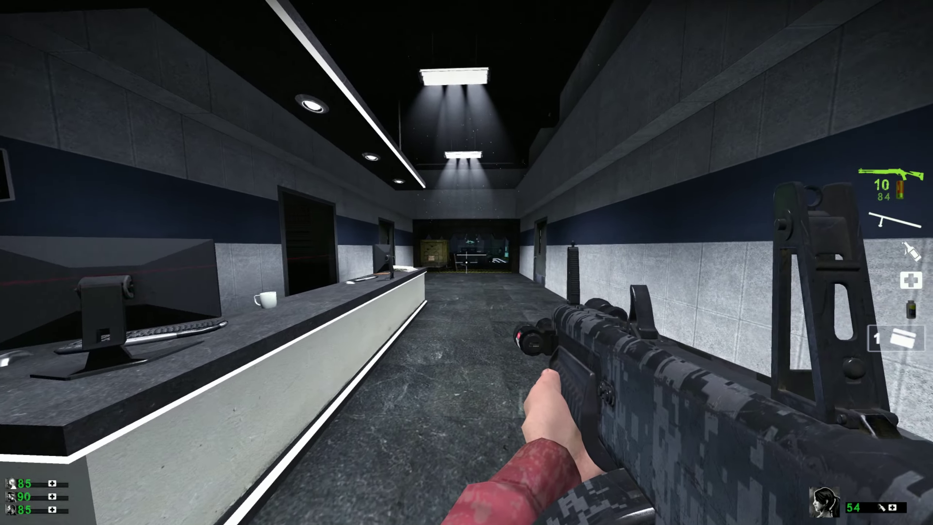
{"action": "key", "text": "w"}
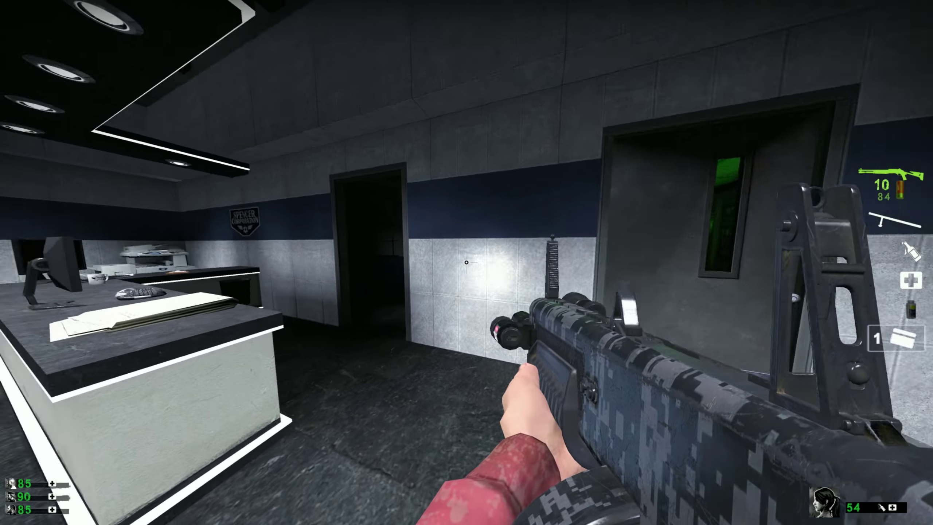
{"action": "left_click", "coordinate": [466, 262]}
{"action": "key", "text": "w"}
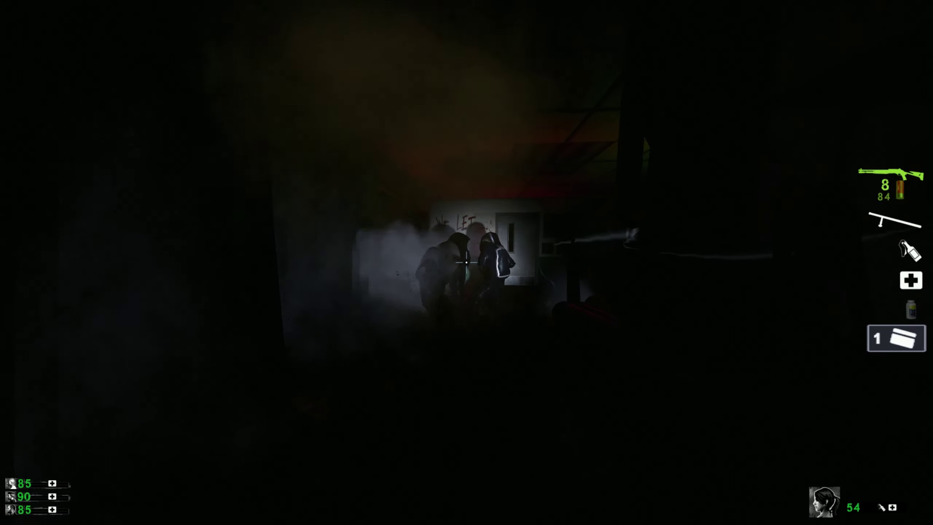
{"action": "left_click", "coordinate": [466, 262]}
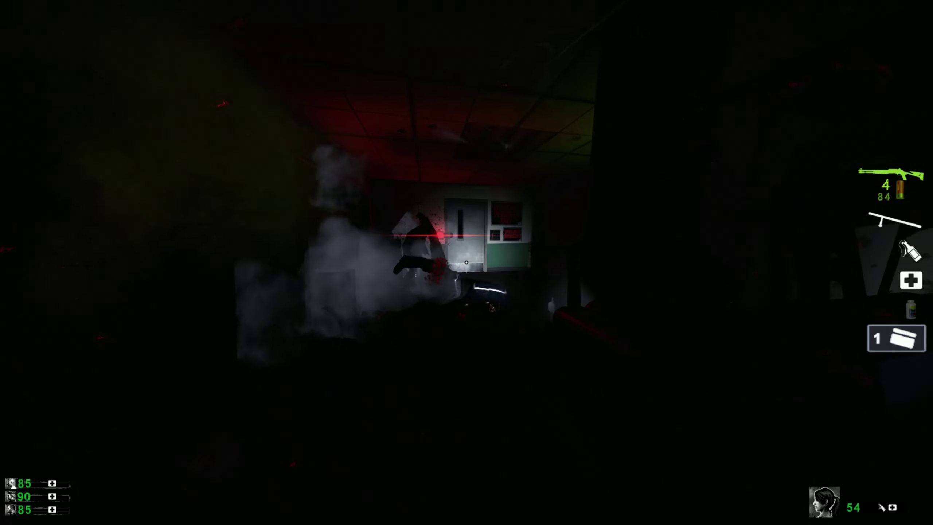
{"action": "left_click", "coordinate": [466, 262]}
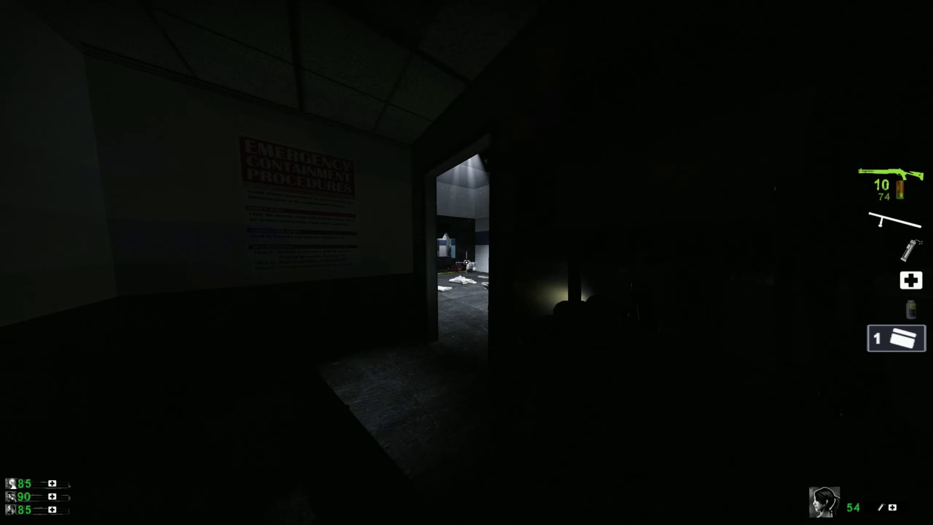
{"action": "left_click", "coordinate": [466, 262]}
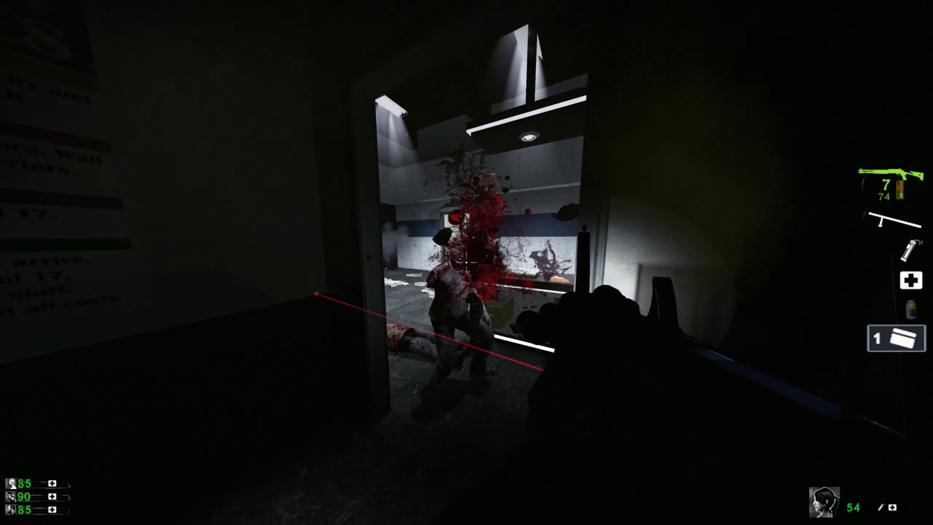
{"action": "key", "text": "w"}
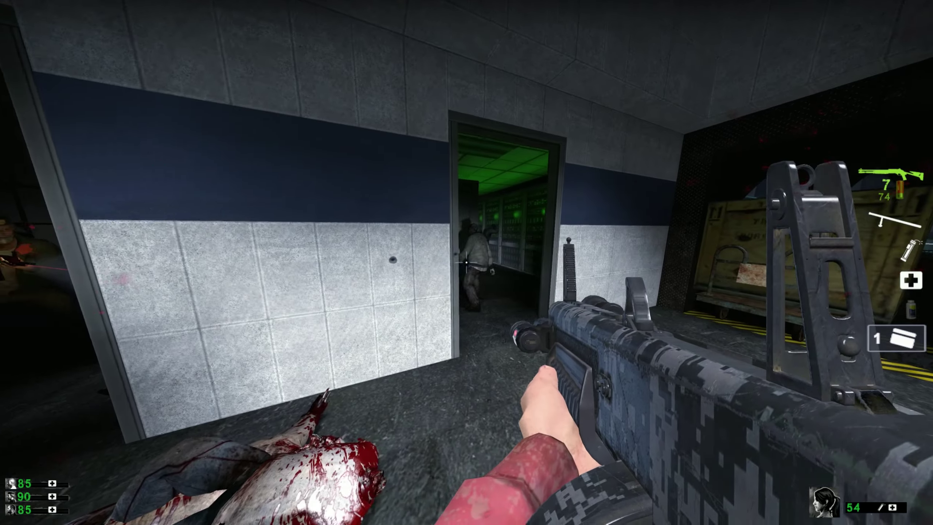
{"action": "left_click", "coordinate": [466, 262]}
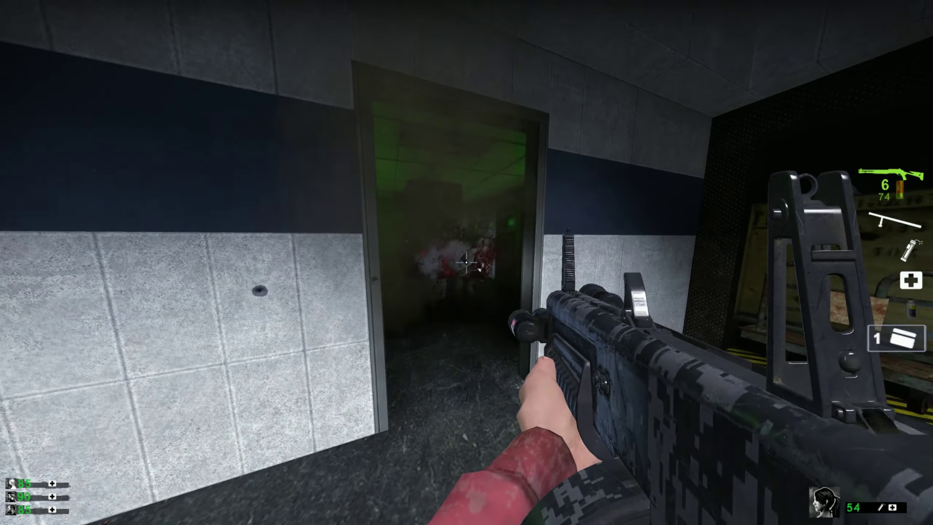
{"action": "key", "text": "w"}
{"action": "left_click", "coordinate": [467, 262]}
{"action": "left_click", "coordinate": [466, 262]}
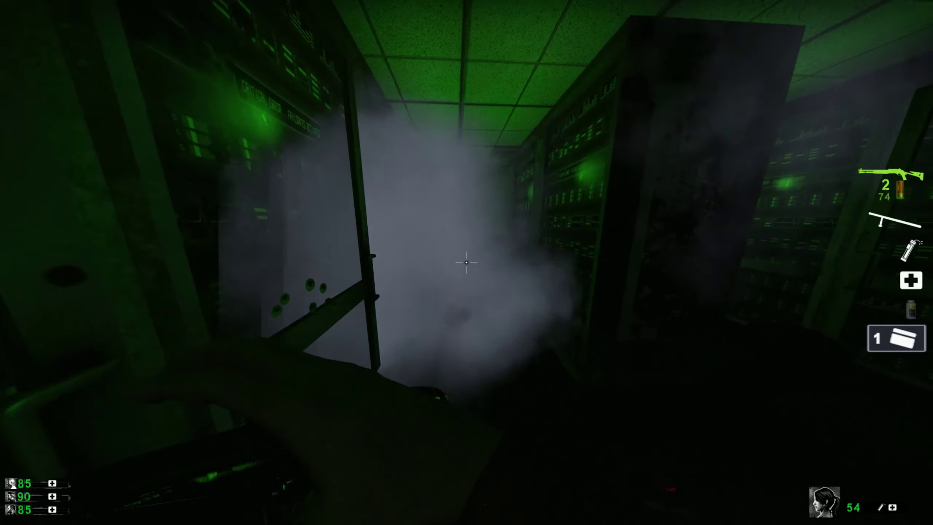
{"action": "key", "text": "r"}
{"action": "key", "text": "w"}
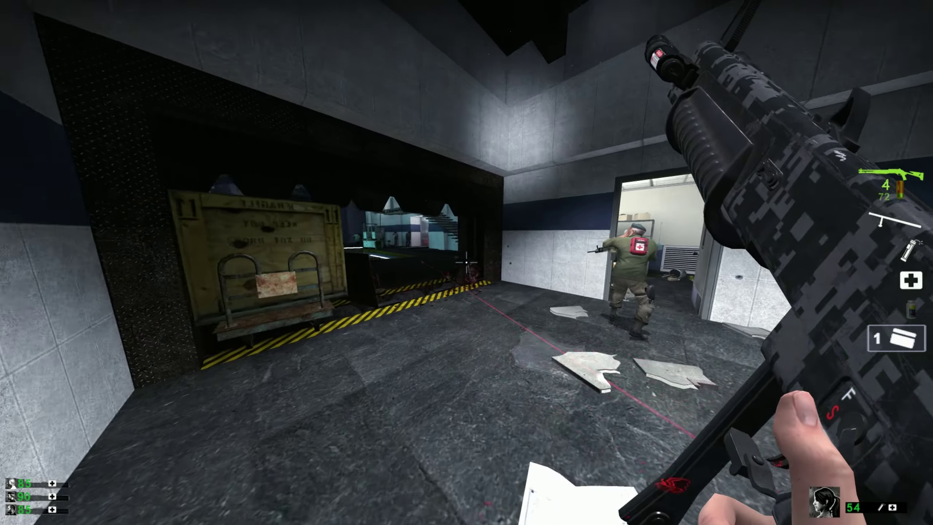
{"action": "key", "text": "w"}
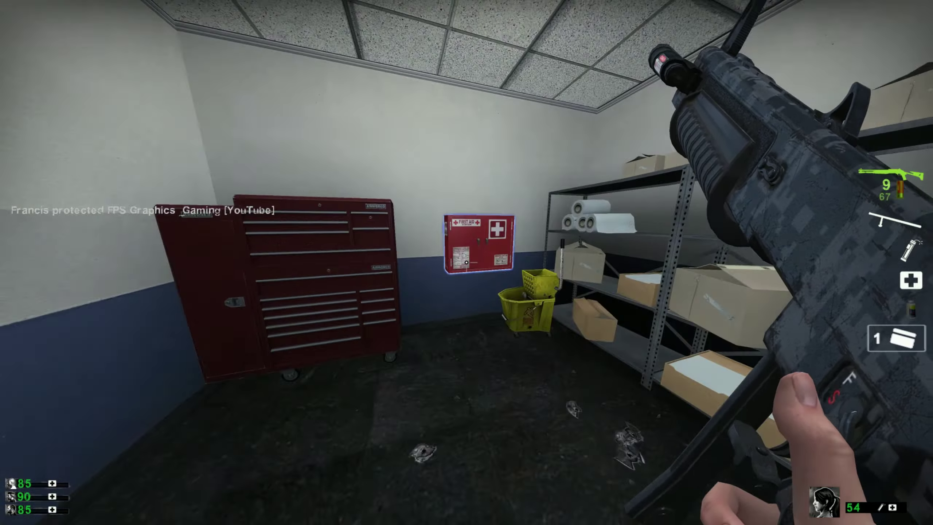
{"action": "key", "text": "e"}
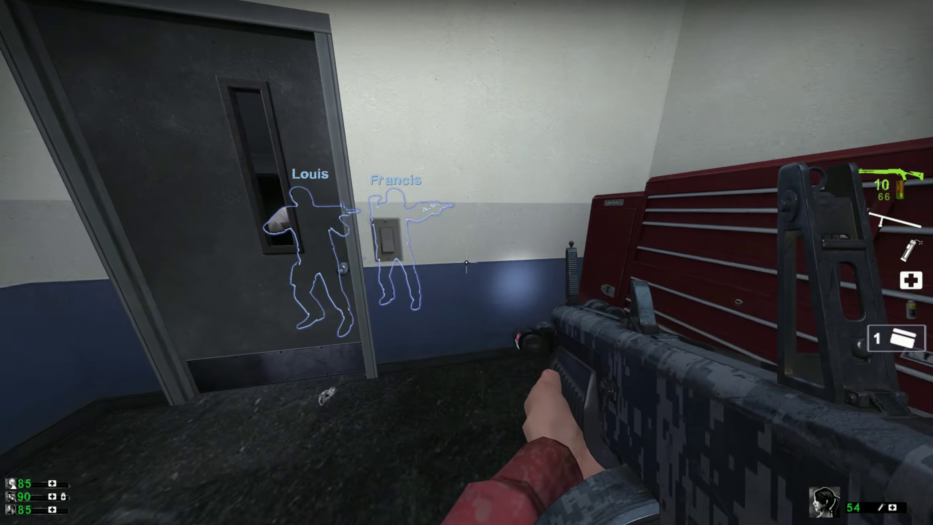
{"action": "key", "text": "w"}
{"action": "key", "text": "3"}
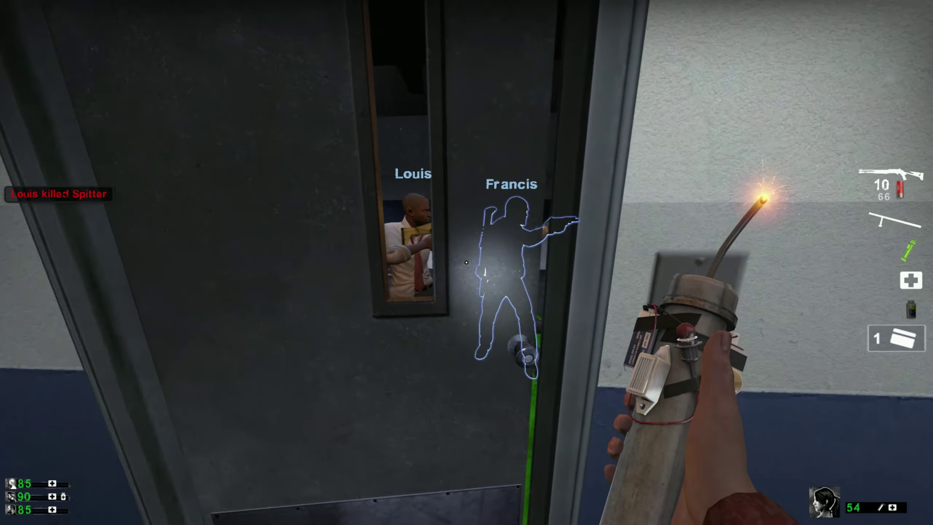
{"action": "key", "text": "e"}
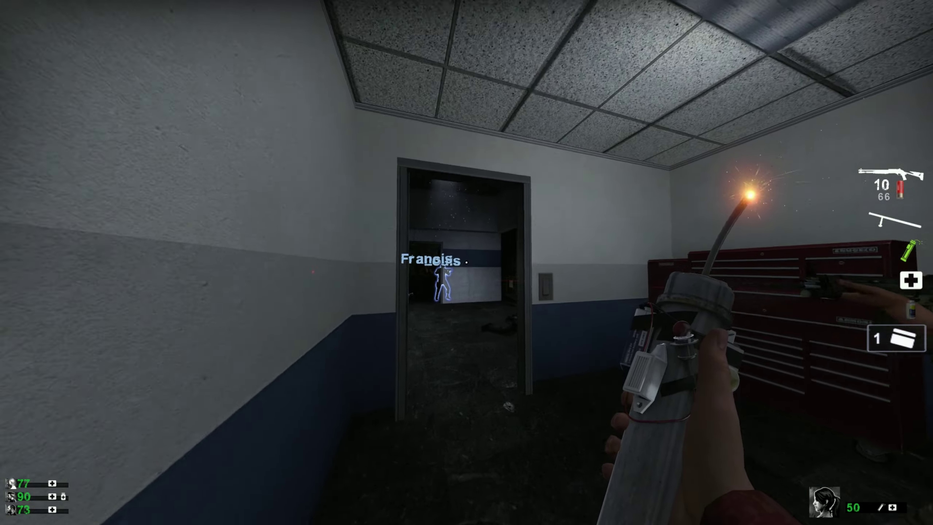
{"action": "left_click", "coordinate": [466, 262]}
{"action": "key", "text": "w"}
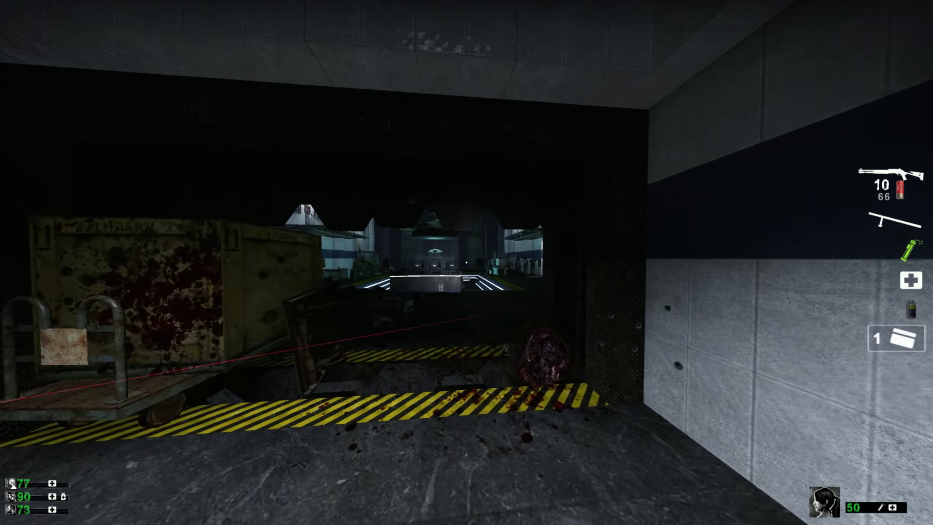
{"action": "key", "text": "w"}
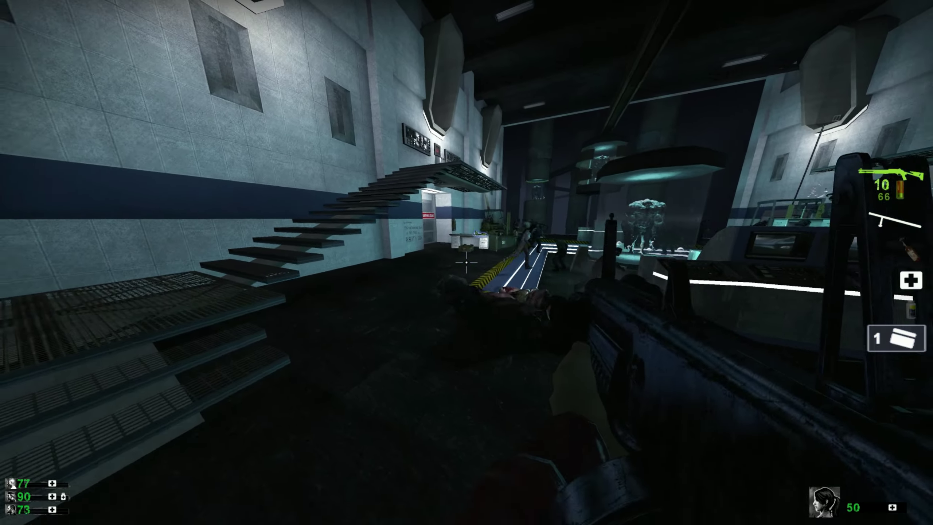
{"action": "key", "text": "w"}
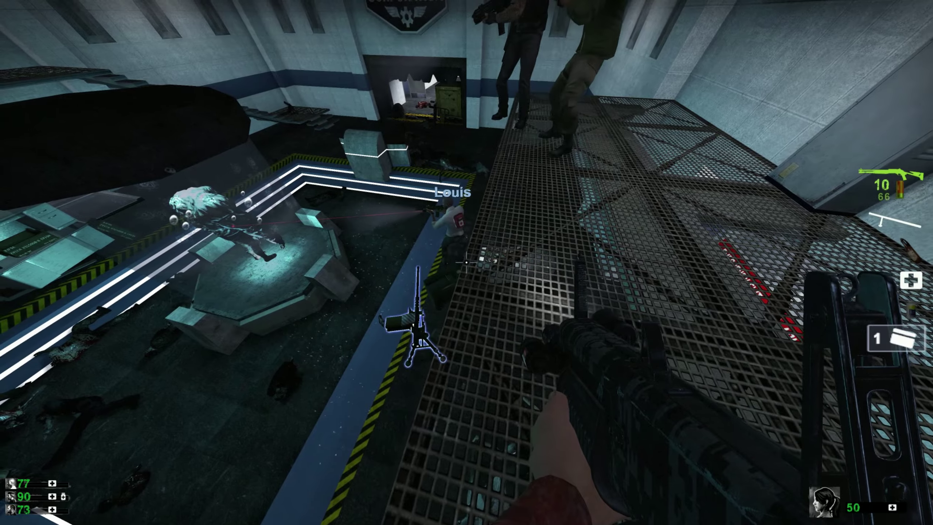
{"action": "key", "text": "e"}
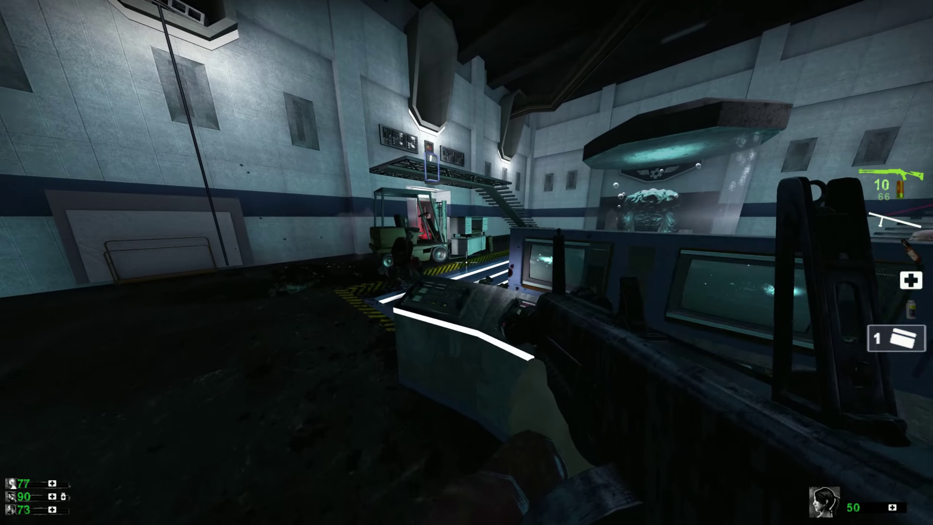
{"action": "left_click", "coordinate": [467, 262]}
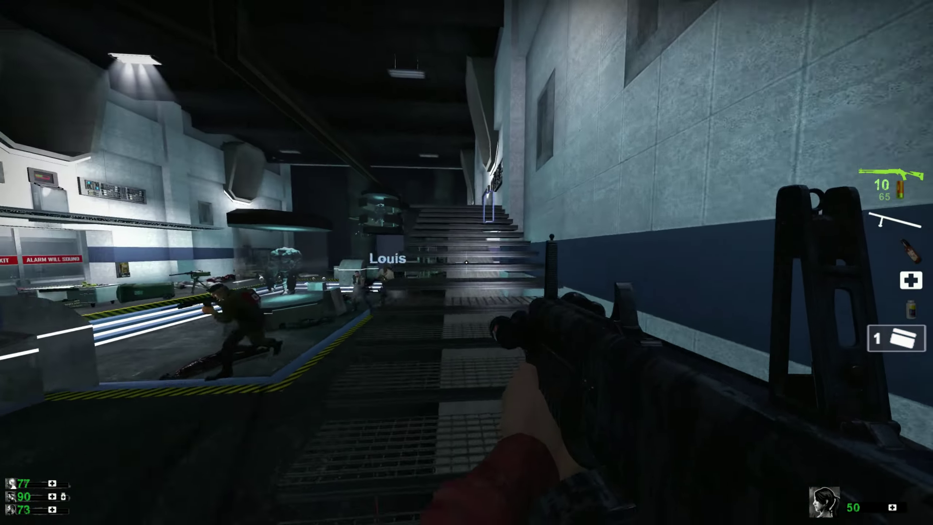
{"action": "left_click", "coordinate": [466, 262]}
{"action": "key", "text": "w"}
{"action": "key", "text": "e"}
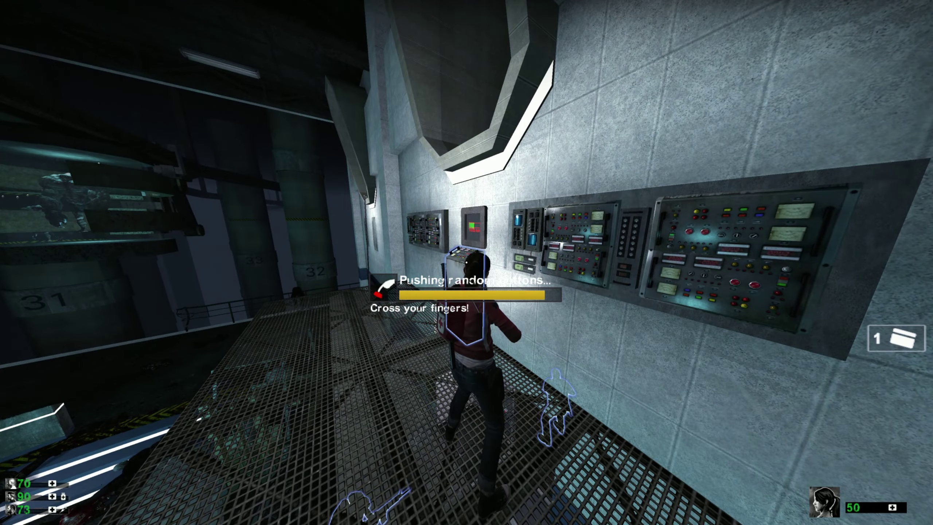
{"action": "key", "text": "r"}
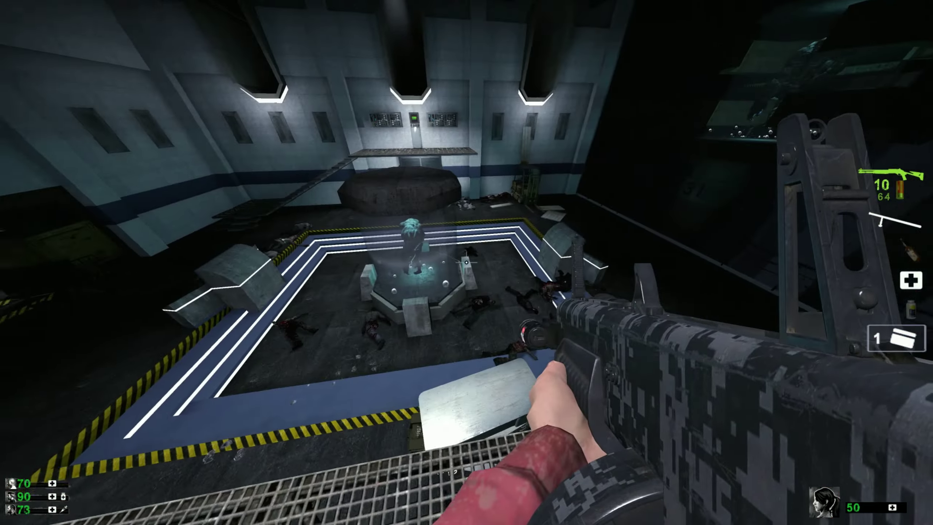
{"action": "left_click", "coordinate": [466, 263]}
{"action": "key", "text": "r"}
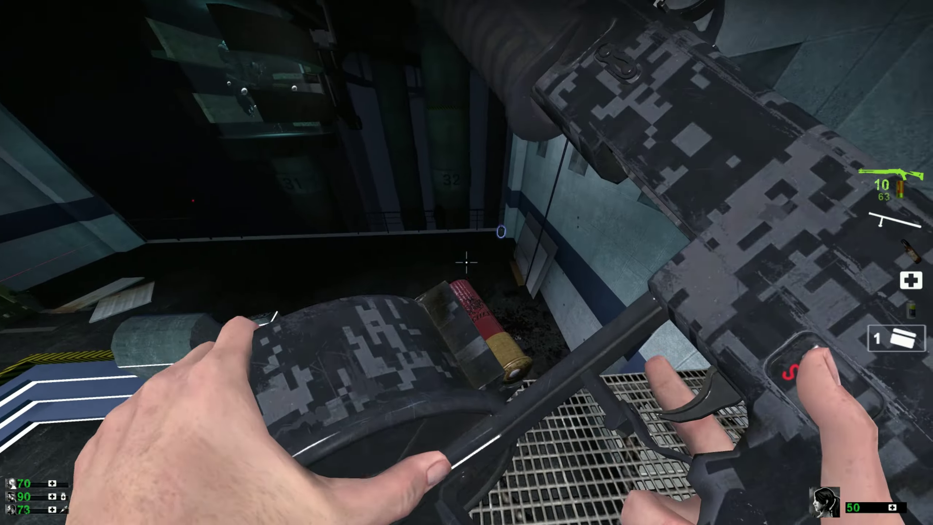
{"action": "key", "text": "e"}
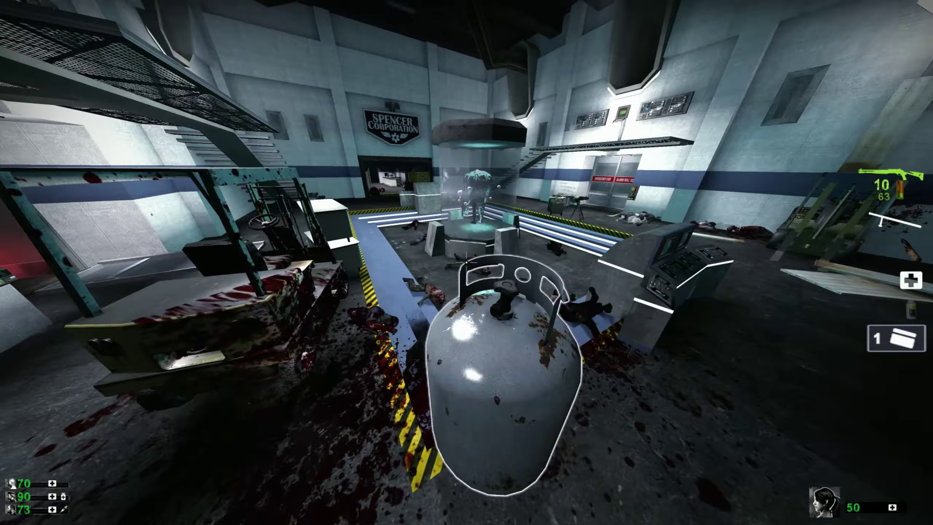
{"action": "left_click", "coordinate": [466, 262]}
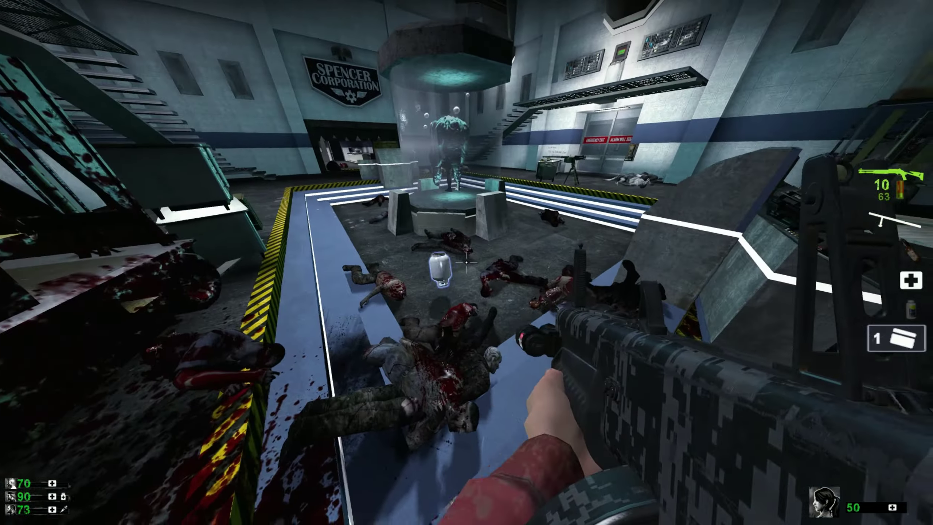
{"action": "key", "text": "w"}
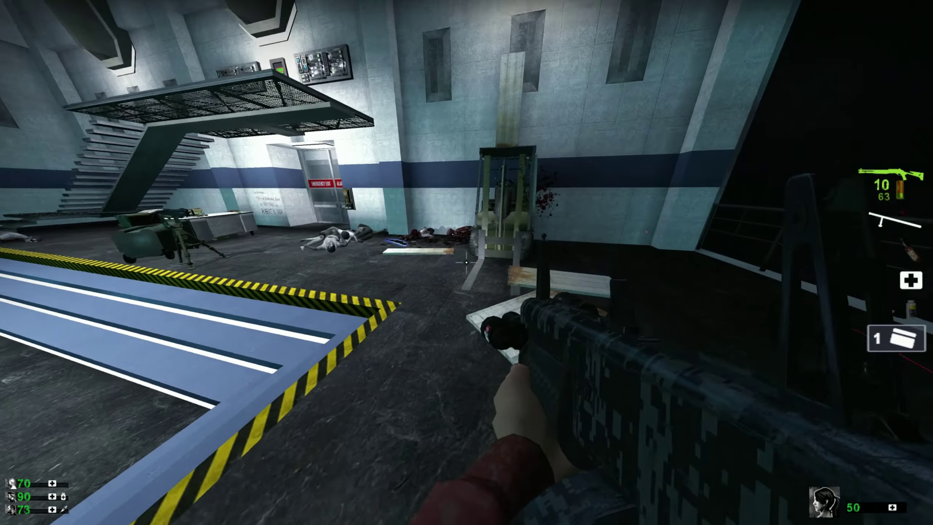
{"action": "key", "text": "w"}
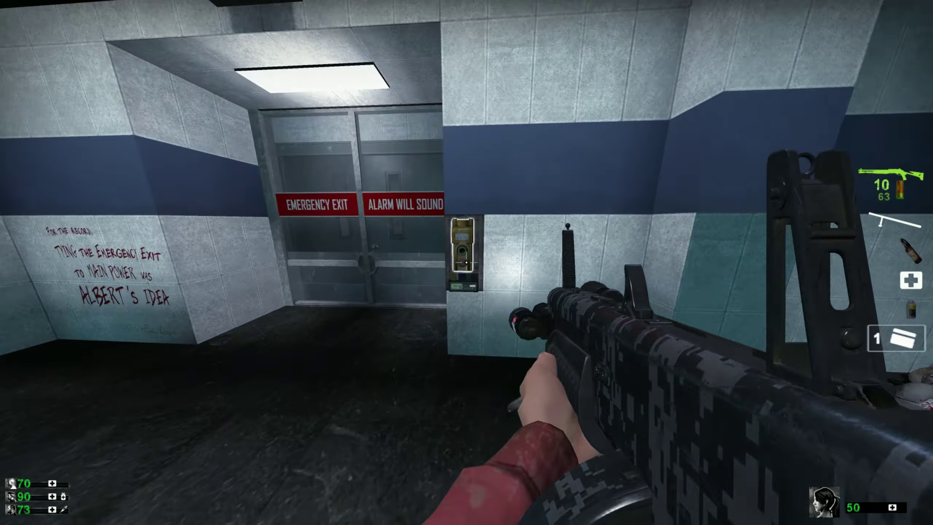
{"action": "key", "text": "s"}
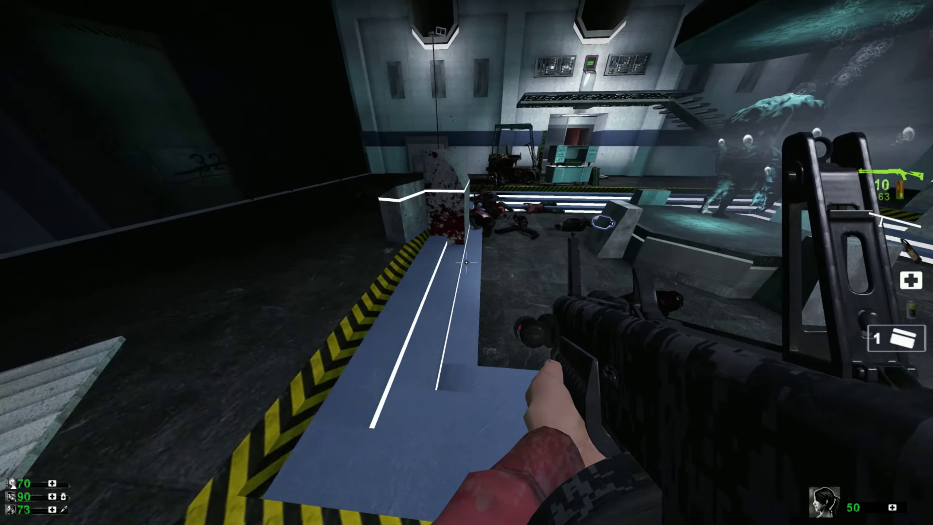
{"action": "key", "text": "w"}
{"action": "key", "text": "e"}
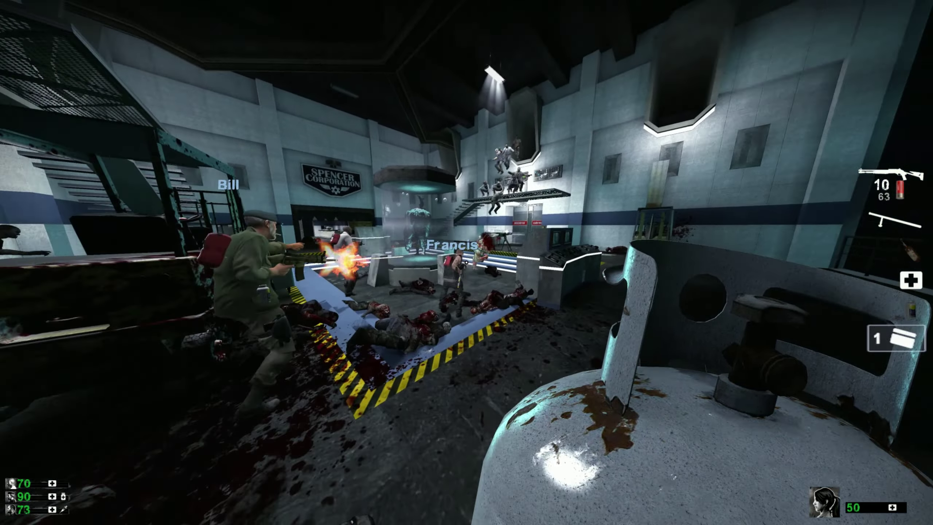
{"action": "key", "text": "1"}
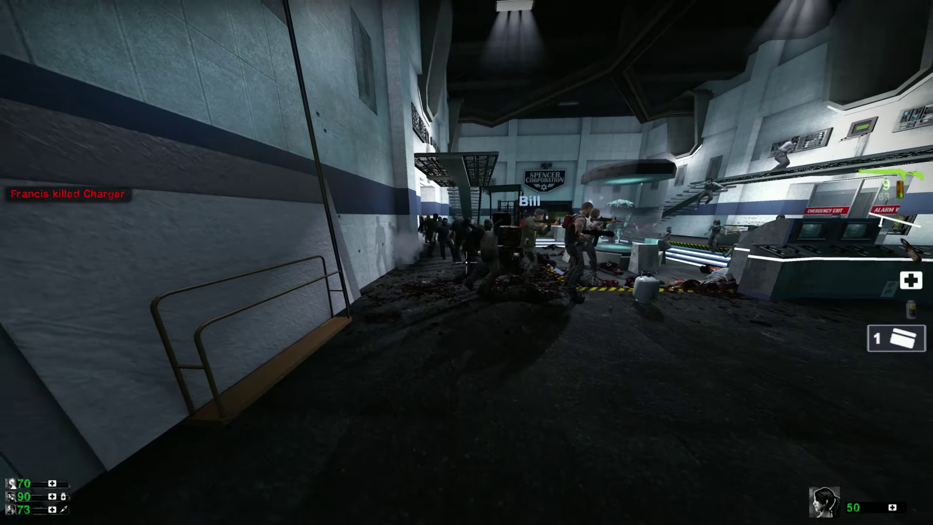
{"action": "left_click", "coordinate": [466, 264]}
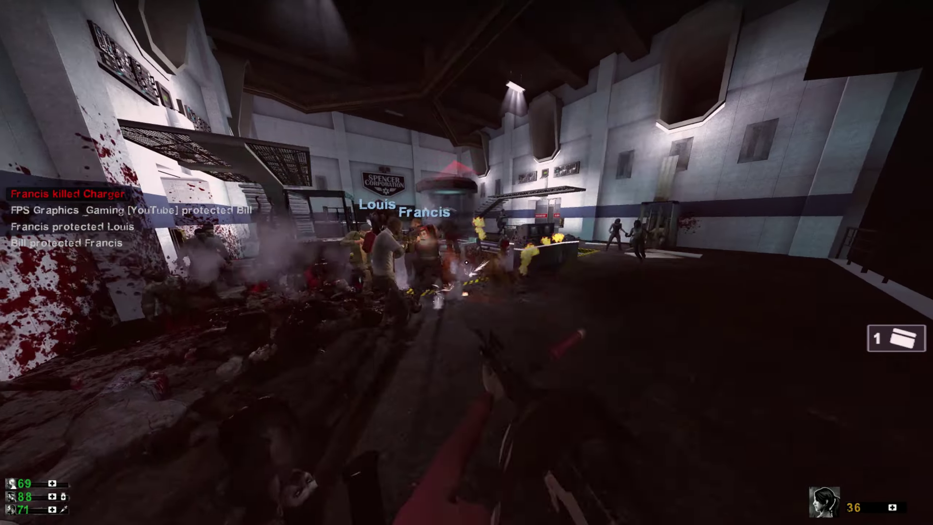
{"action": "left_click", "coordinate": [466, 263]}
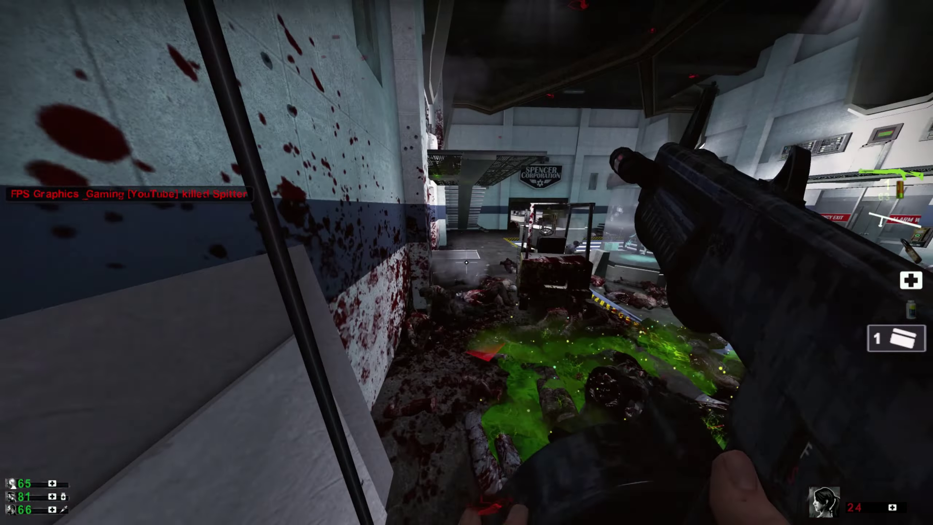
{"action": "left_click", "coordinate": [466, 262]}
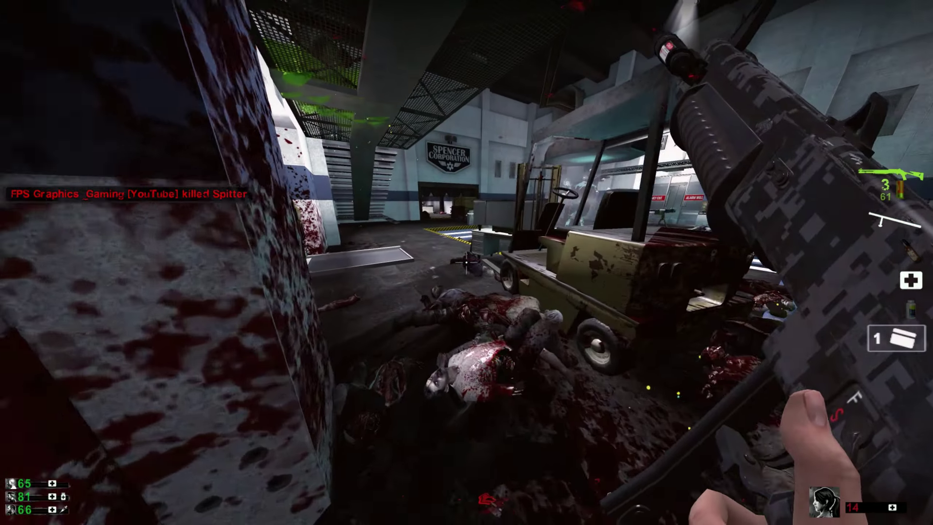
{"action": "key", "text": "r"}
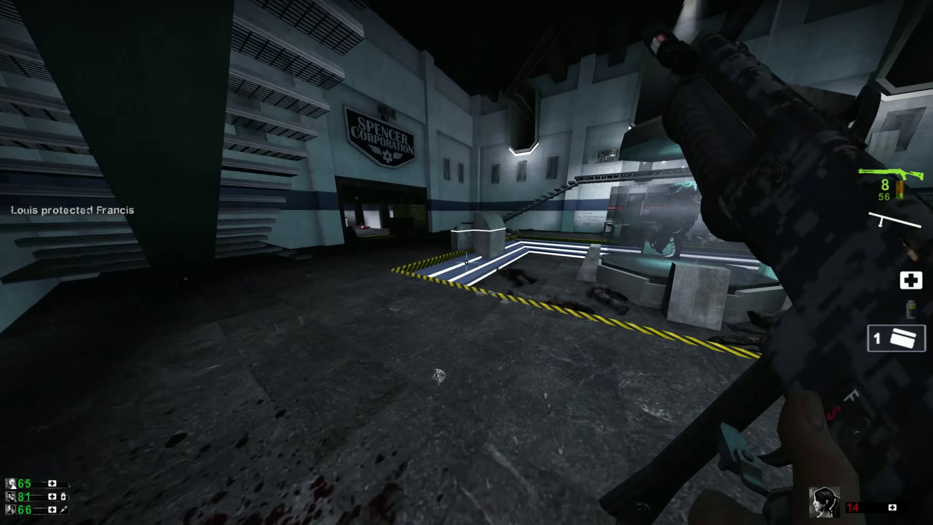
{"action": "key", "text": "w"}
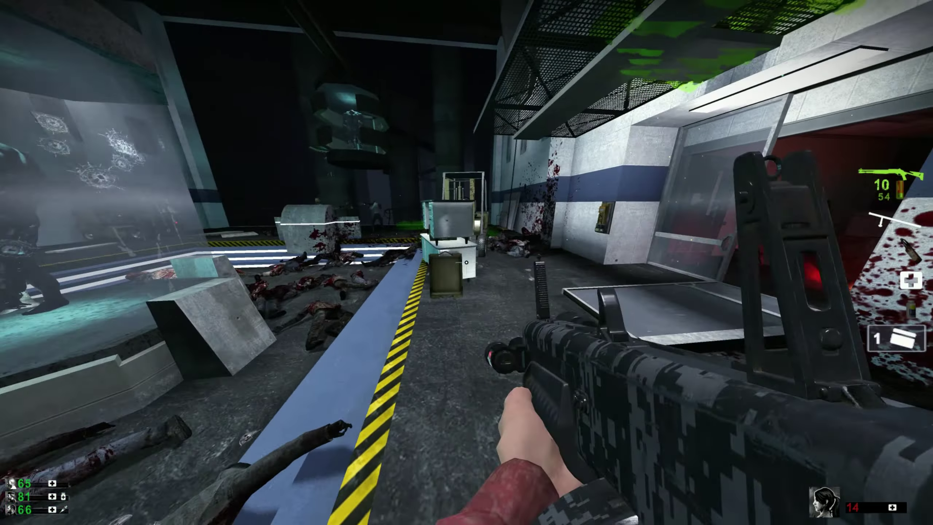
{"action": "key", "text": "w"}
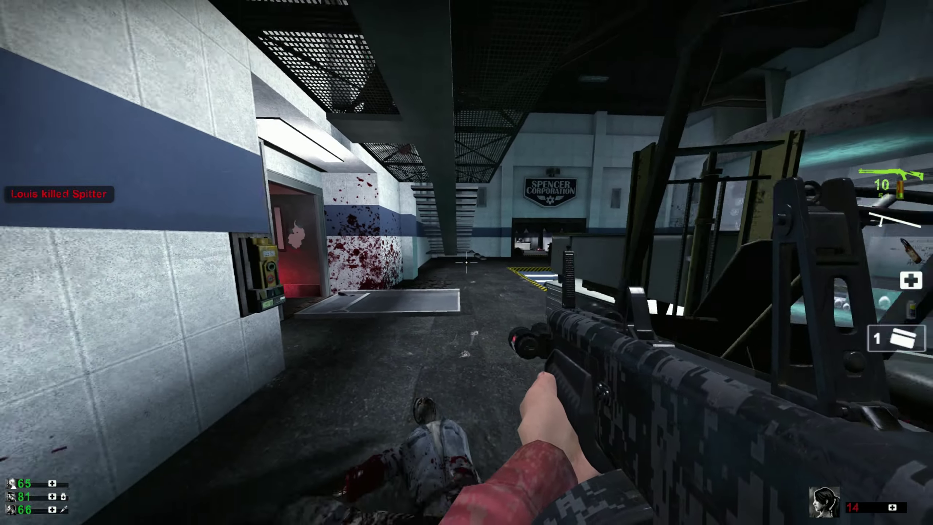
{"action": "key", "text": "w"}
{"action": "key", "text": "w"}
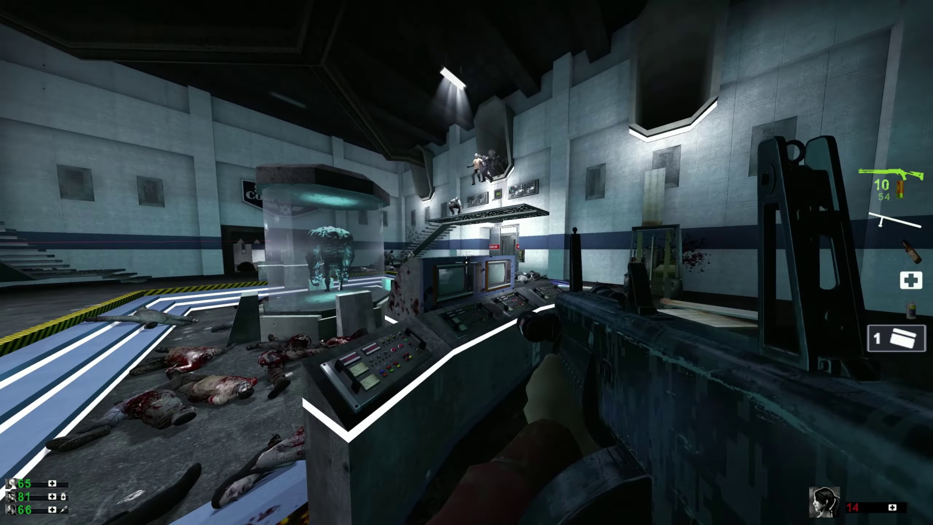
{"action": "left_click", "coordinate": [467, 262]}
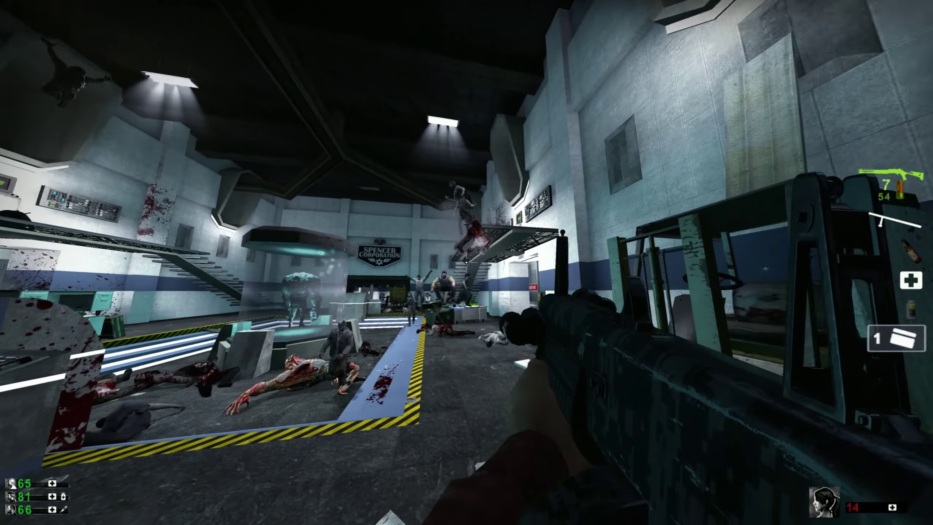
{"action": "left_click", "coordinate": [467, 263]}
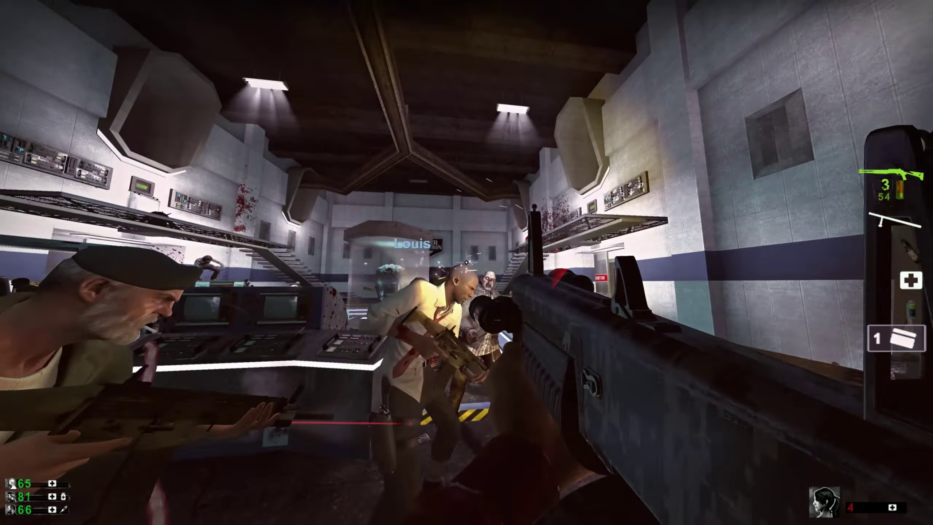
{"action": "left_click", "coordinate": [466, 262]}
{"action": "right_click", "coordinate": [467, 262]}
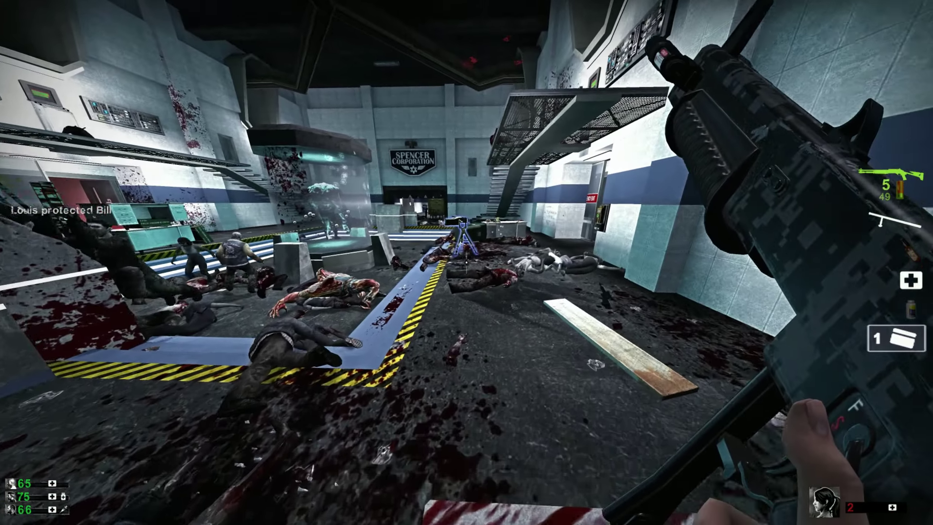
{"action": "left_click", "coordinate": [466, 262]}
{"action": "key", "text": "r"}
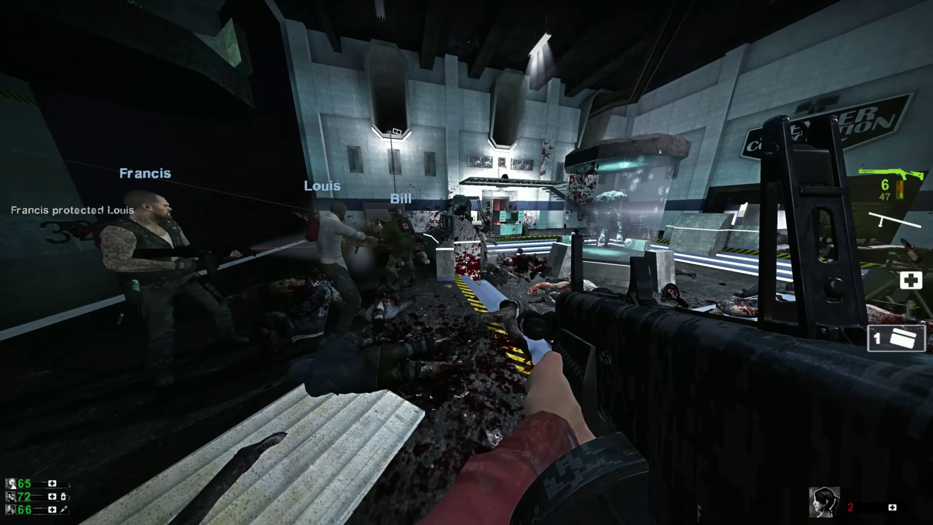
{"action": "key", "text": "4"}
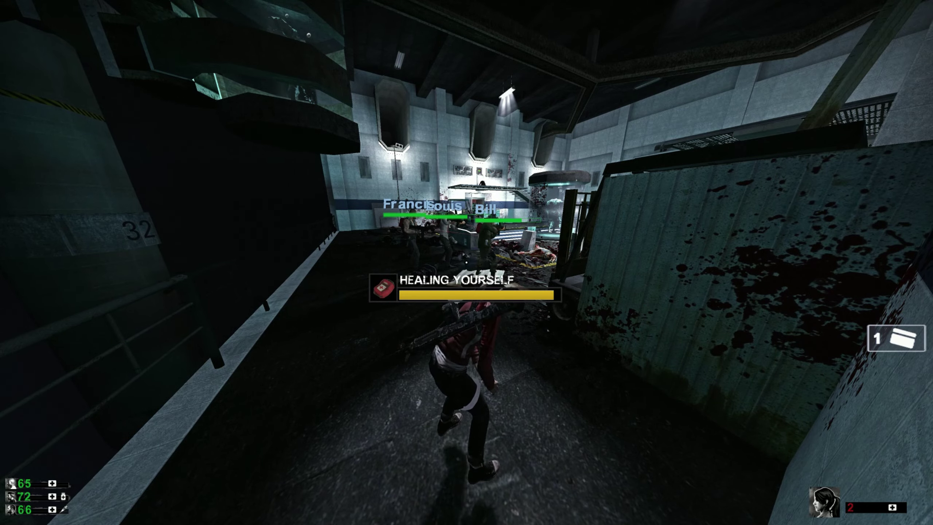
{"action": "key", "text": "w"}
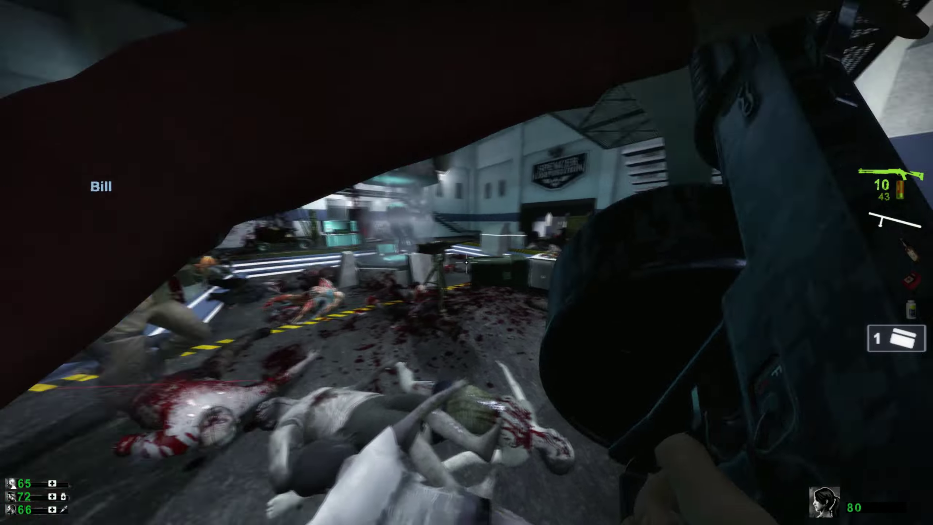
{"action": "key", "text": "w"}
{"action": "key", "text": "e"}
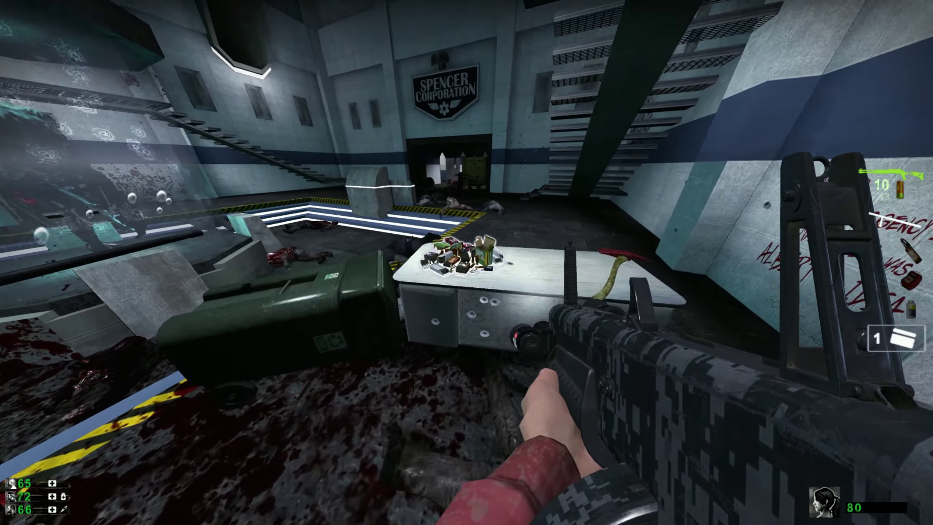
{"action": "key", "text": "s"}
{"action": "key", "text": "s"}
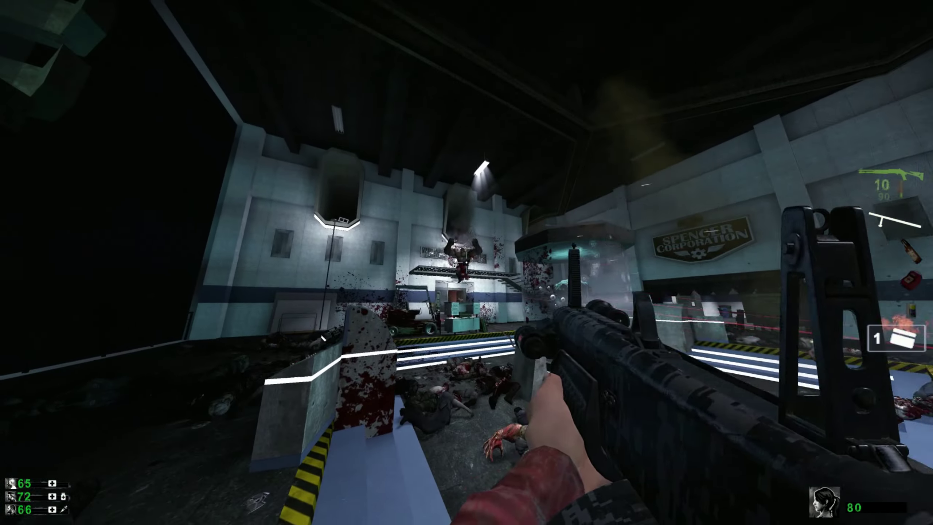
{"action": "left_click", "coordinate": [466, 262]}
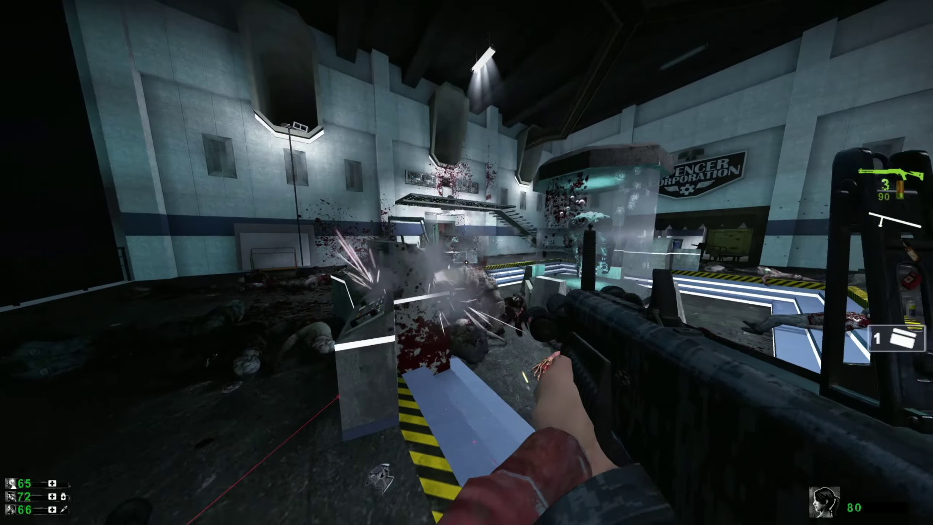
{"action": "key", "text": "r"}
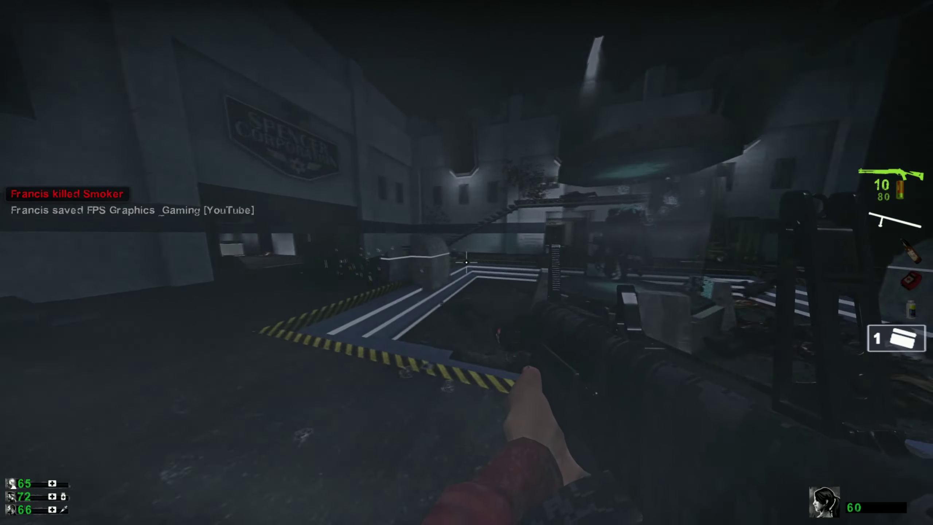
{"action": "key", "text": "w"}
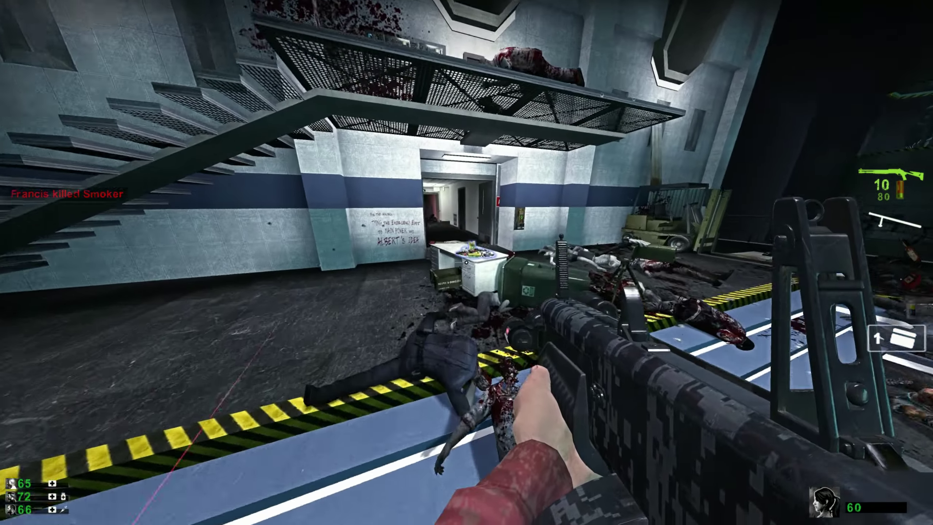
{"action": "key", "text": "w"}
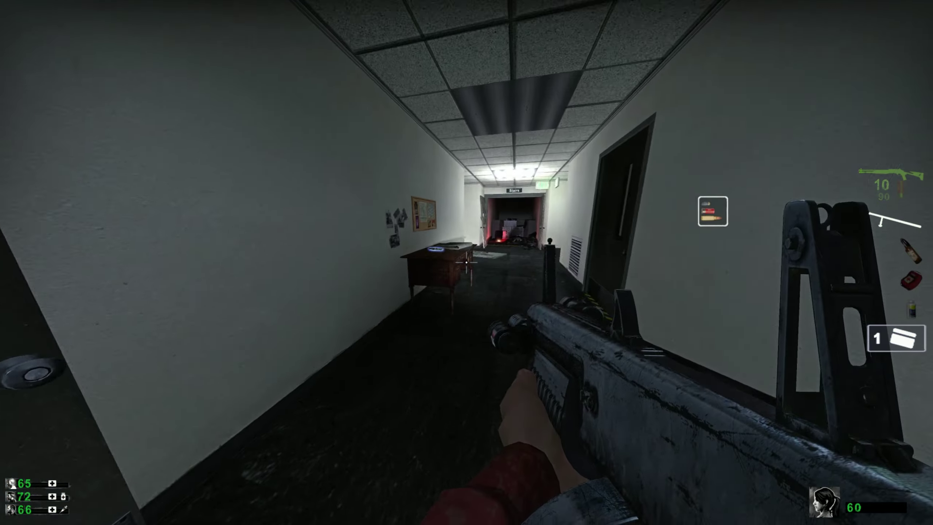
{"action": "key", "text": "w"}
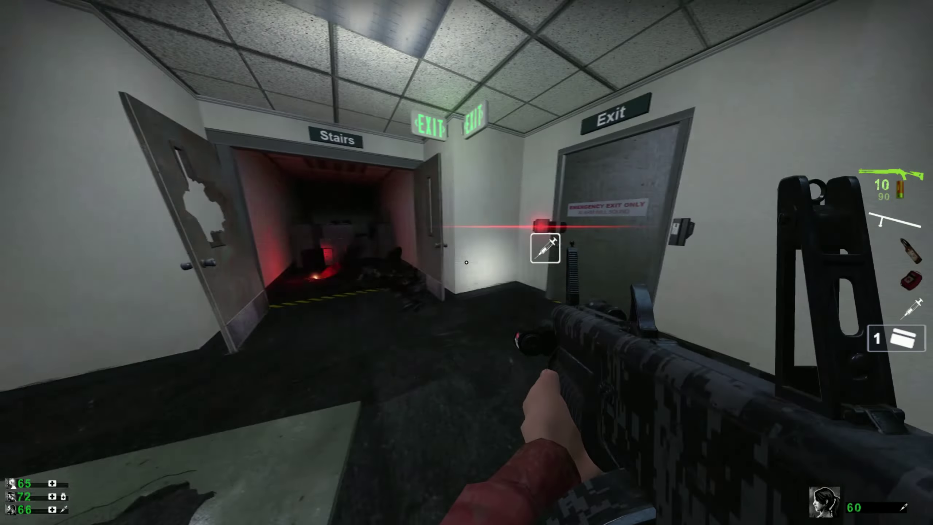
{"action": "key", "text": "w"}
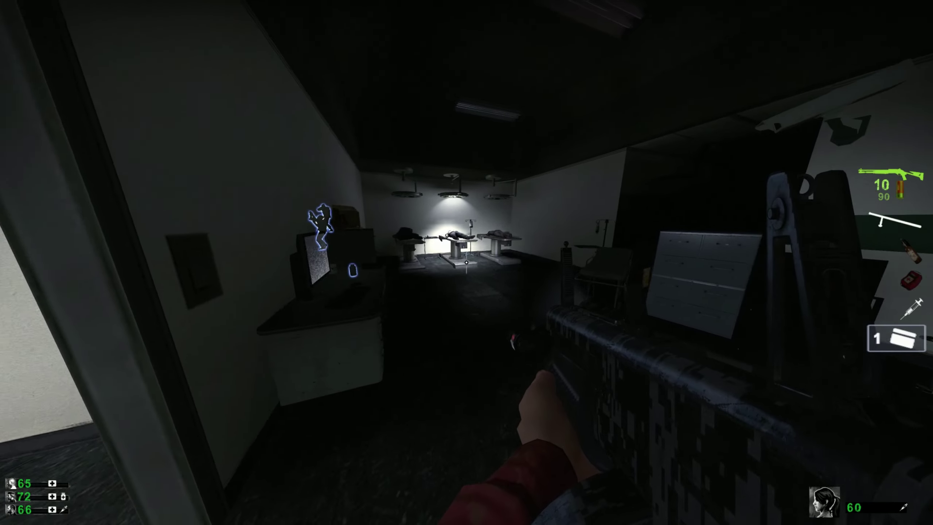
{"action": "key", "text": "w"}
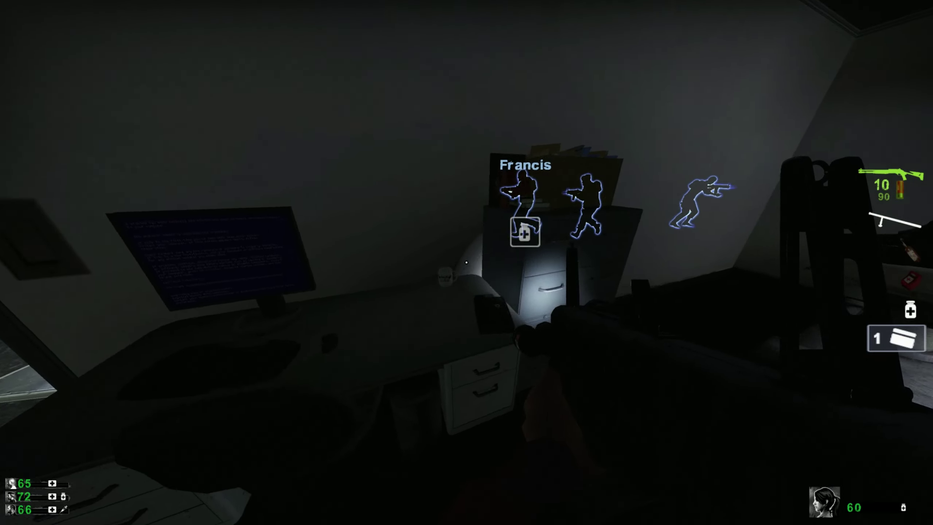
{"action": "key", "text": "w"}
{"action": "key", "text": "e"}
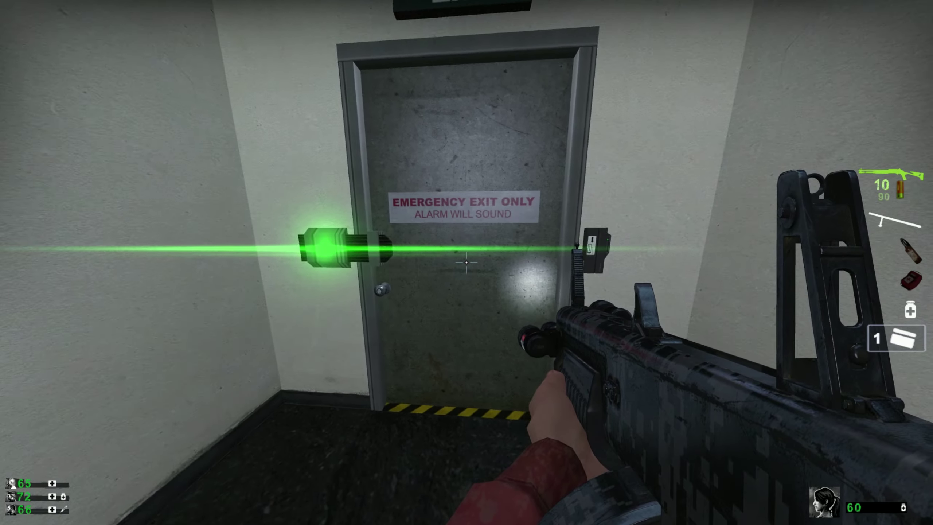
{"action": "key", "text": "w"}
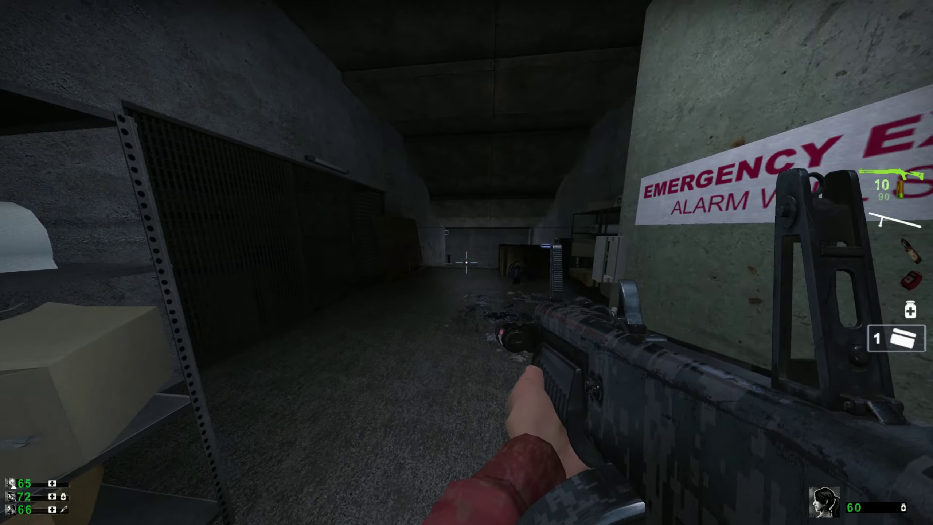
{"action": "left_click", "coordinate": [466, 262]}
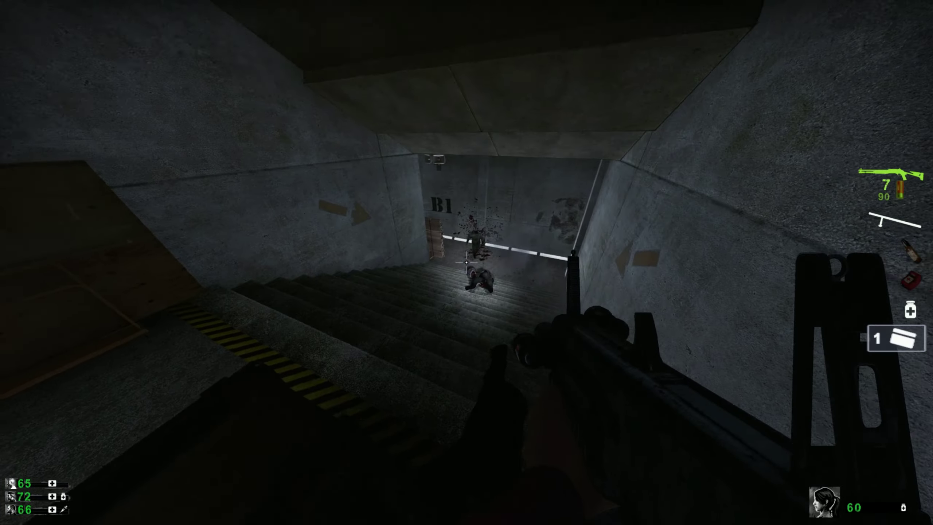
{"action": "left_click", "coordinate": [466, 263]}
{"action": "left_click", "coordinate": [466, 262]}
{"action": "left_click", "coordinate": [466, 263]}
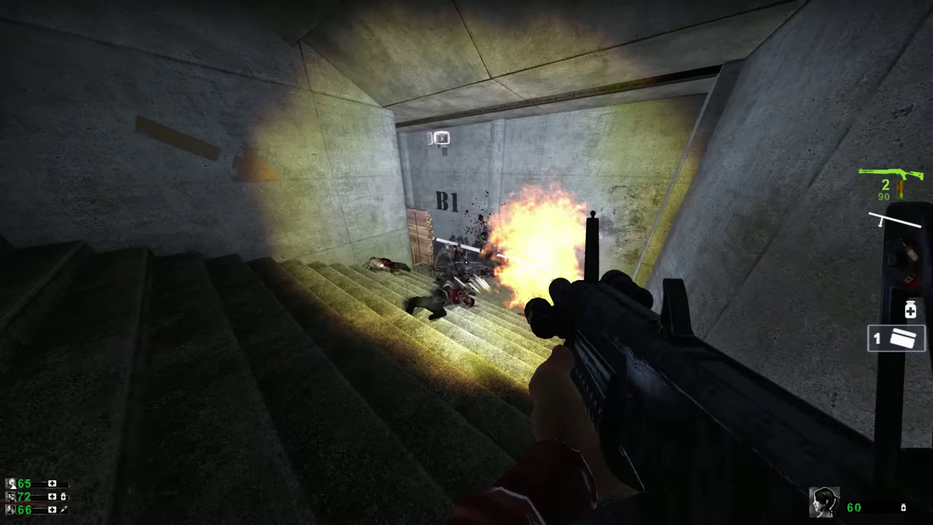
{"action": "key", "text": "w"}
{"action": "left_click", "coordinate": [466, 262]}
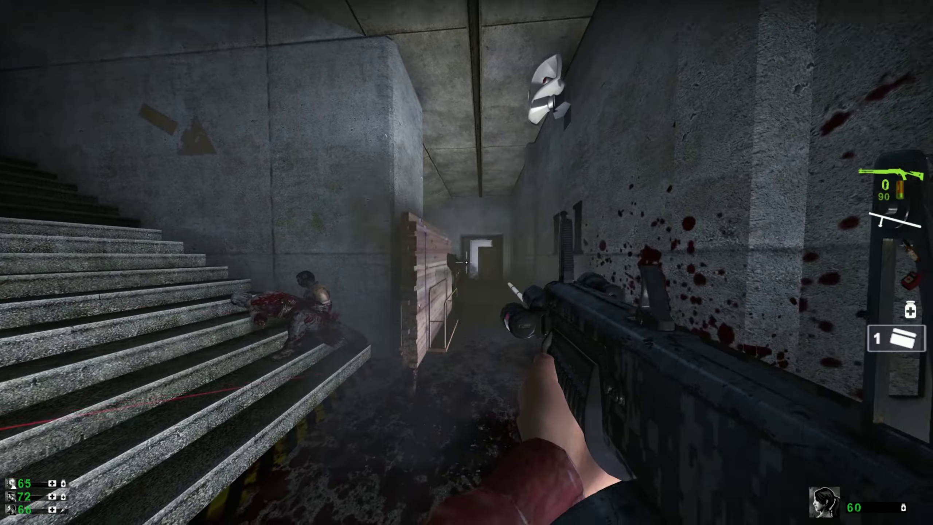
{"action": "key", "text": "w"}
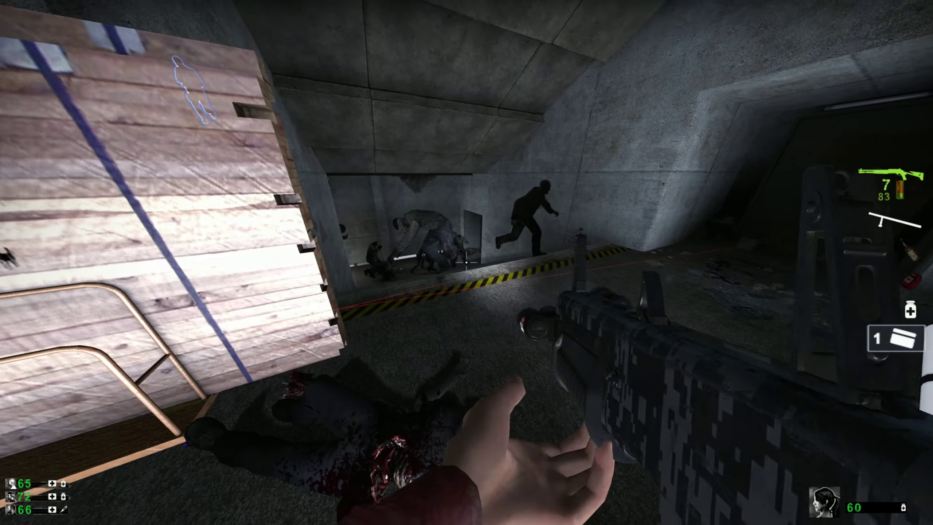
{"action": "left_click", "coordinate": [466, 262]}
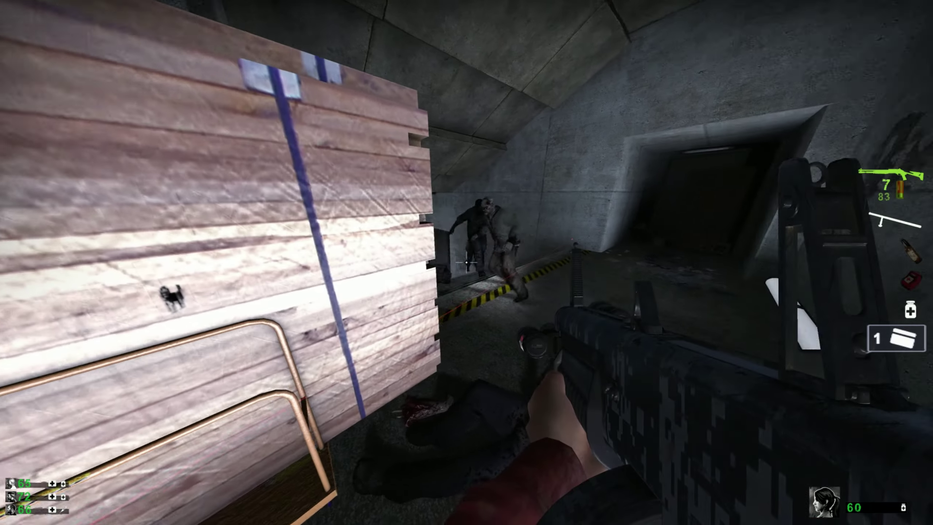
{"action": "left_click", "coordinate": [466, 262]}
{"action": "left_click", "coordinate": [466, 262]}
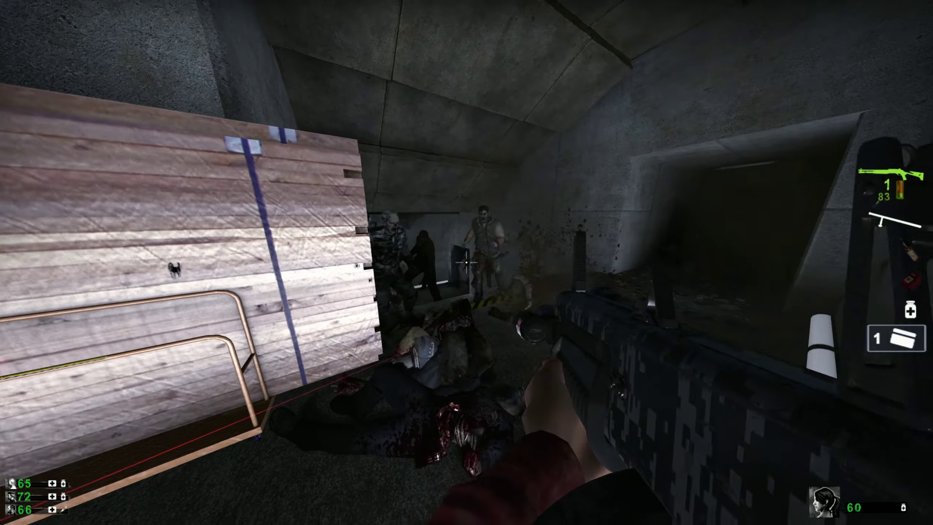
{"action": "key", "text": "w"}
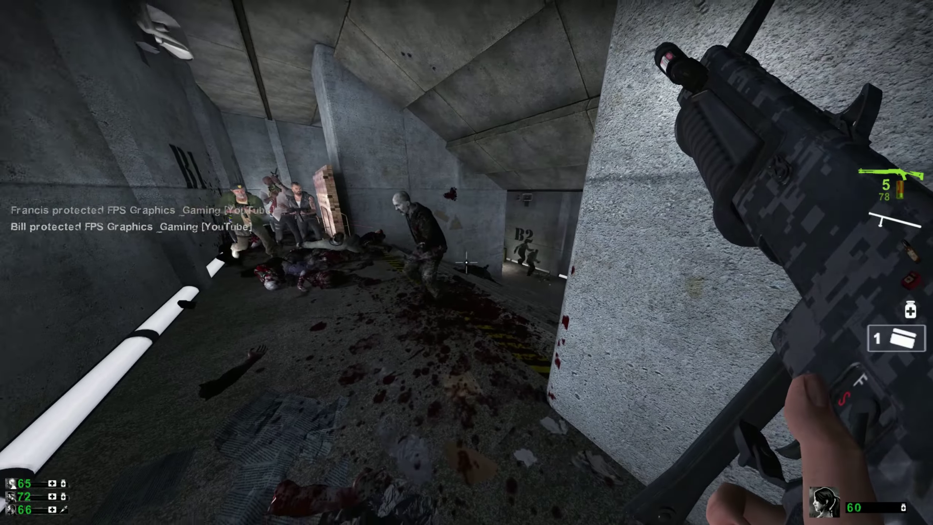
{"action": "right_click", "coordinate": [467, 262]}
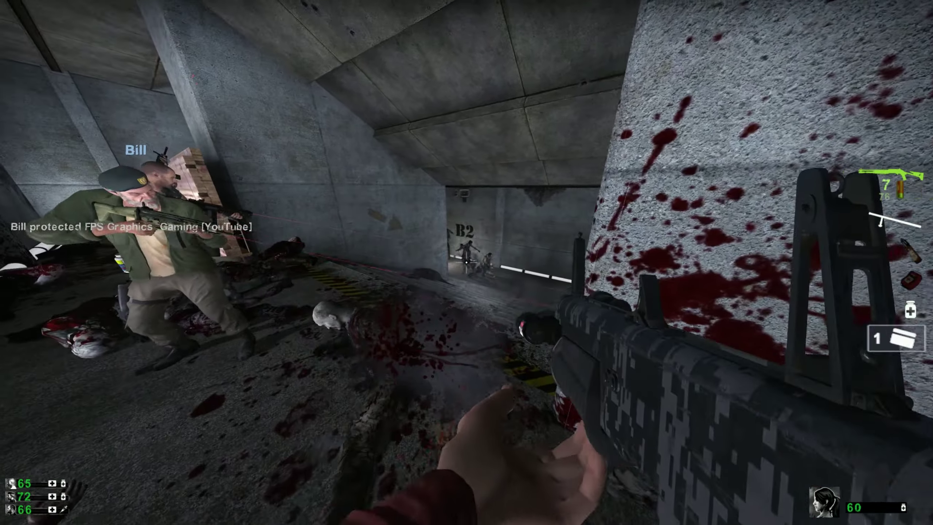
{"action": "left_click", "coordinate": [467, 262]}
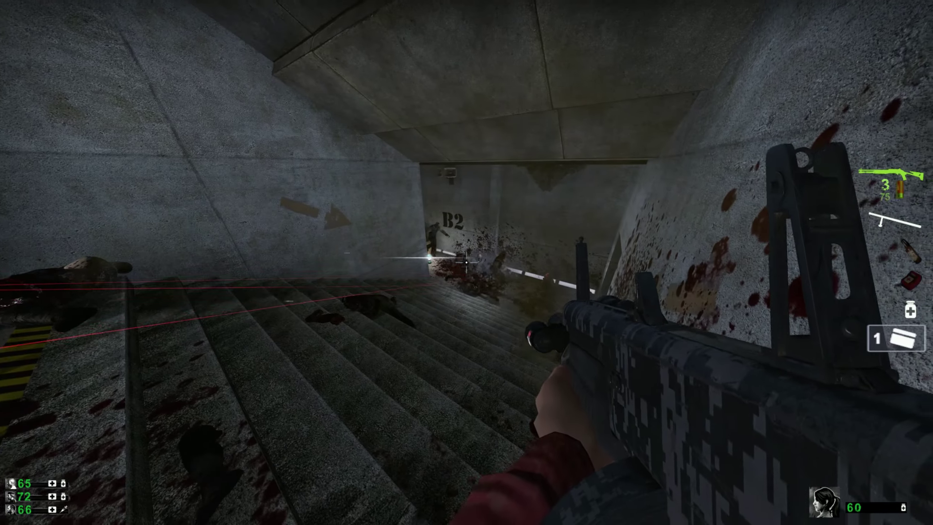
{"action": "key", "text": "w"}
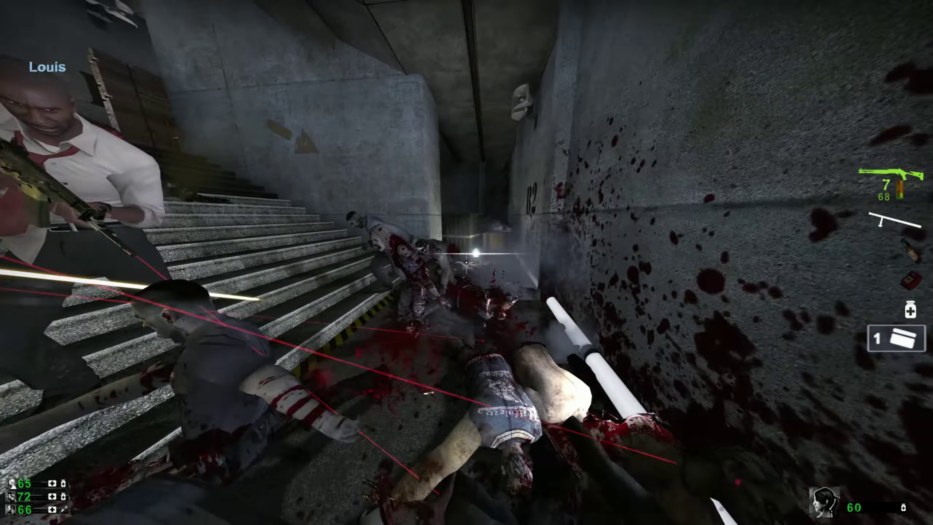
{"action": "right_click", "coordinate": [467, 262]}
{"action": "key", "text": "w"}
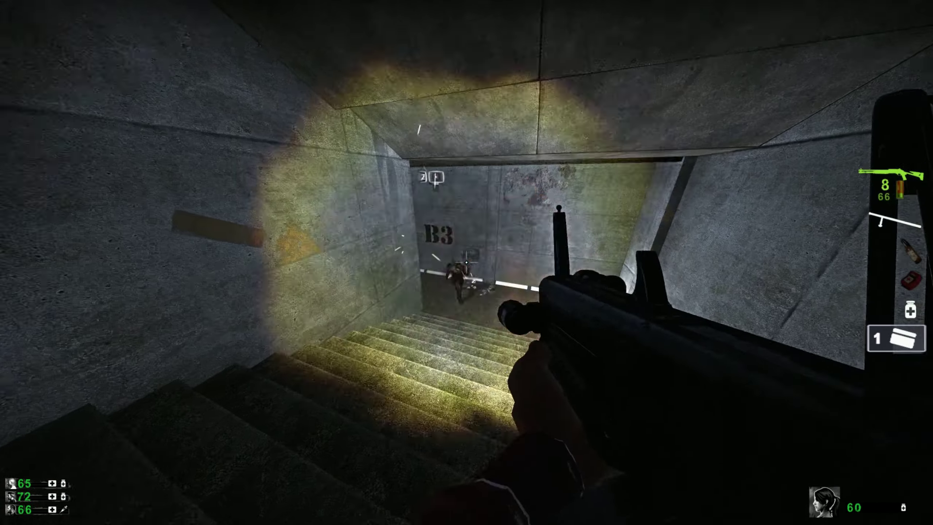
{"action": "key", "text": "f"}
{"action": "key", "text": "w"}
{"action": "left_click", "coordinate": [466, 262]}
{"action": "key", "text": "w"}
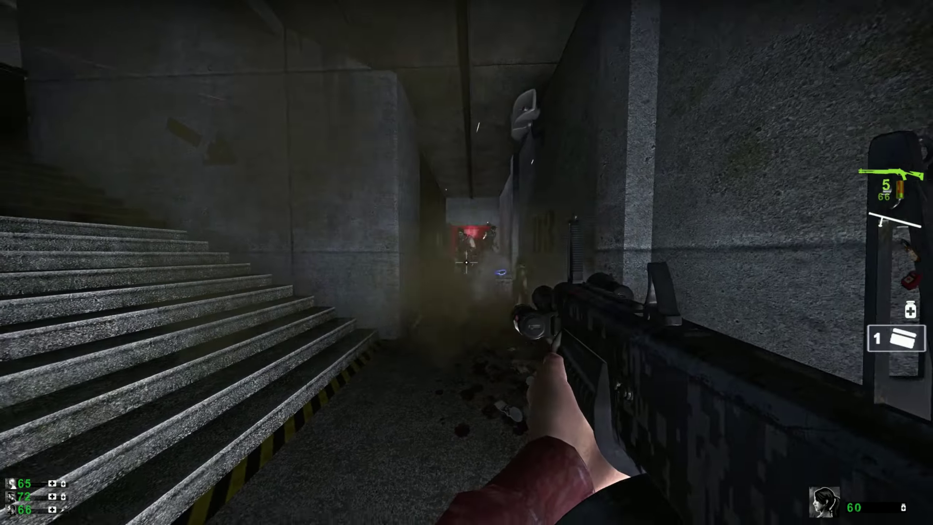
{"action": "left_click", "coordinate": [467, 262]}
{"action": "key", "text": "f"}
{"action": "key", "text": "f"}
{"action": "key", "text": "w"}
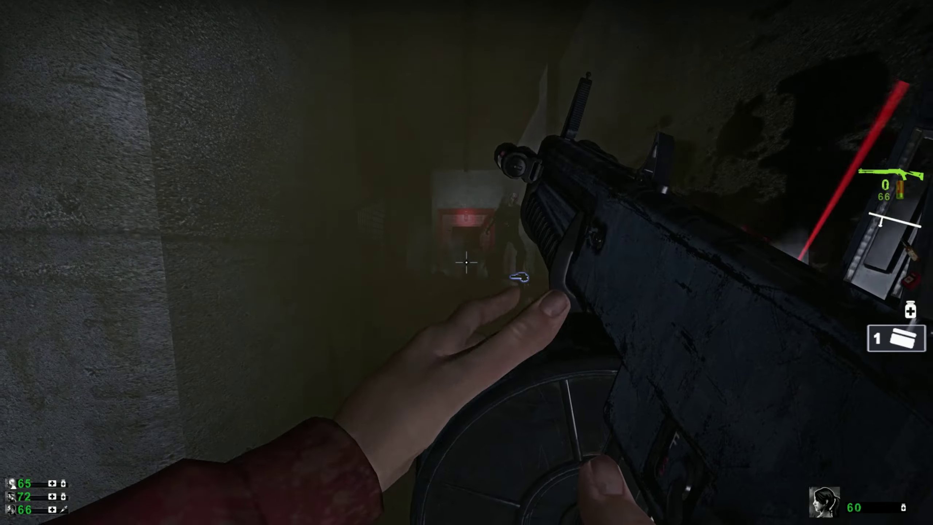
{"action": "key", "text": "s"}
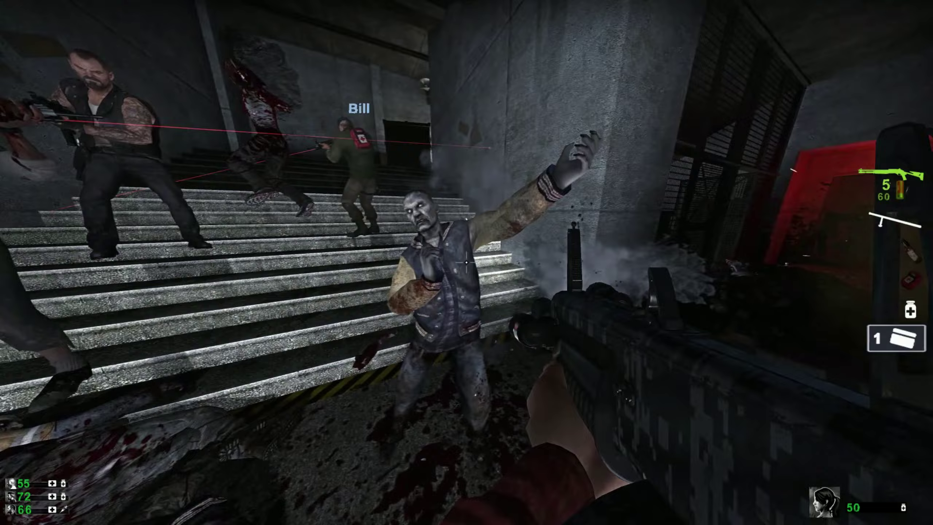
{"action": "left_click", "coordinate": [467, 263]}
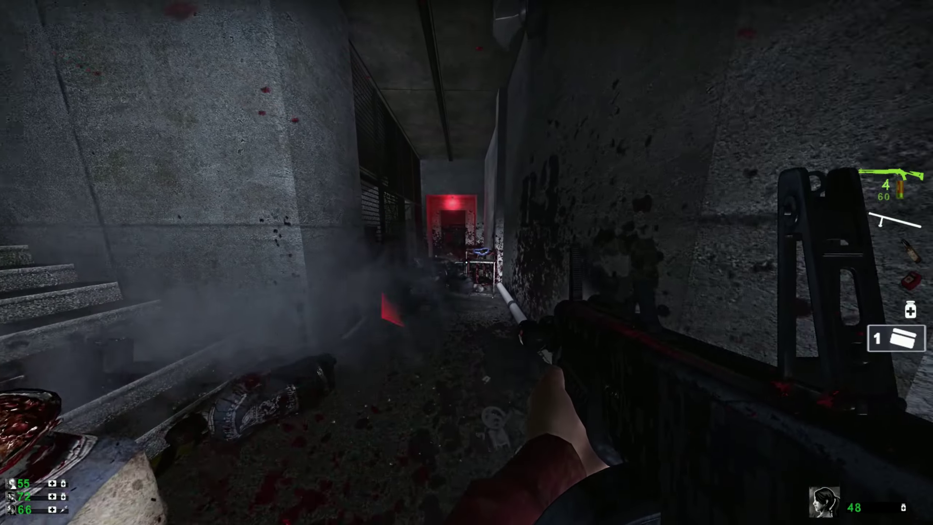
{"action": "key", "text": "w"}
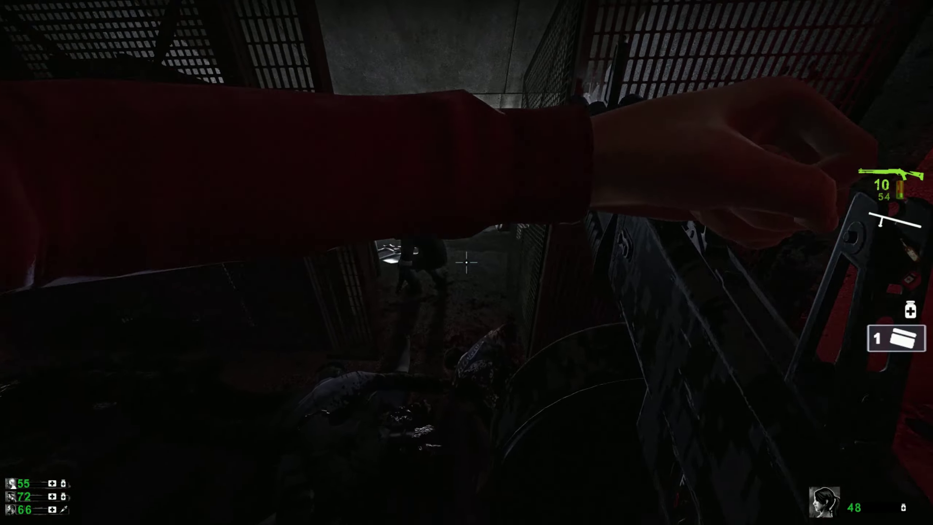
{"action": "key", "text": "w"}
{"action": "key", "text": "e"}
{"action": "key", "text": "3"}
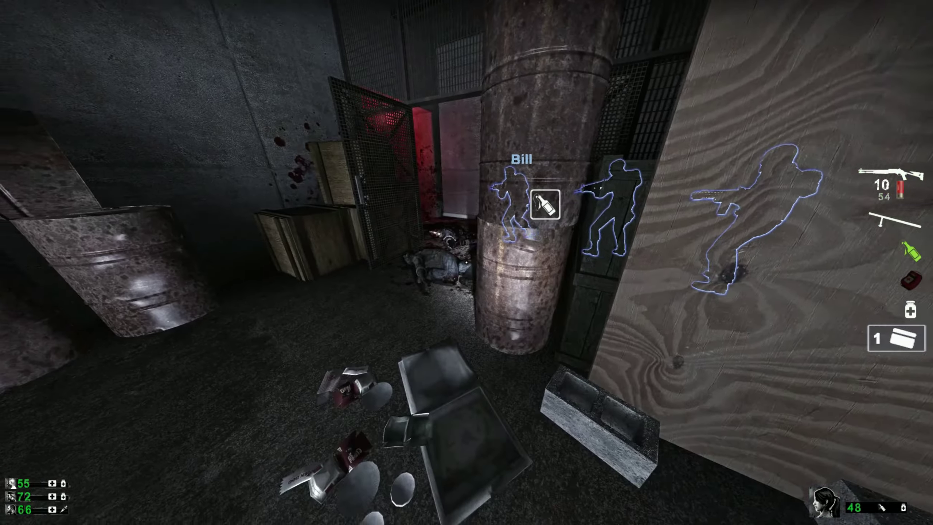
{"action": "key", "text": "w"}
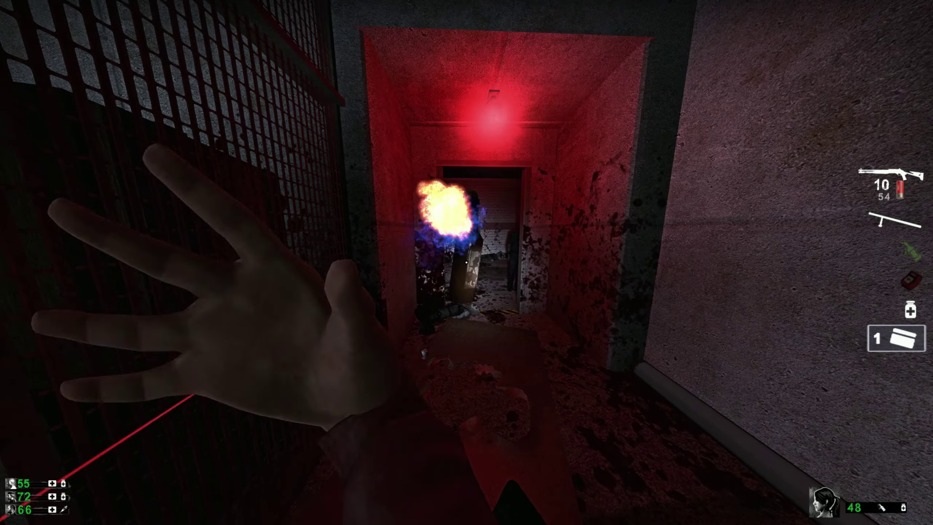
{"action": "key", "text": "1"}
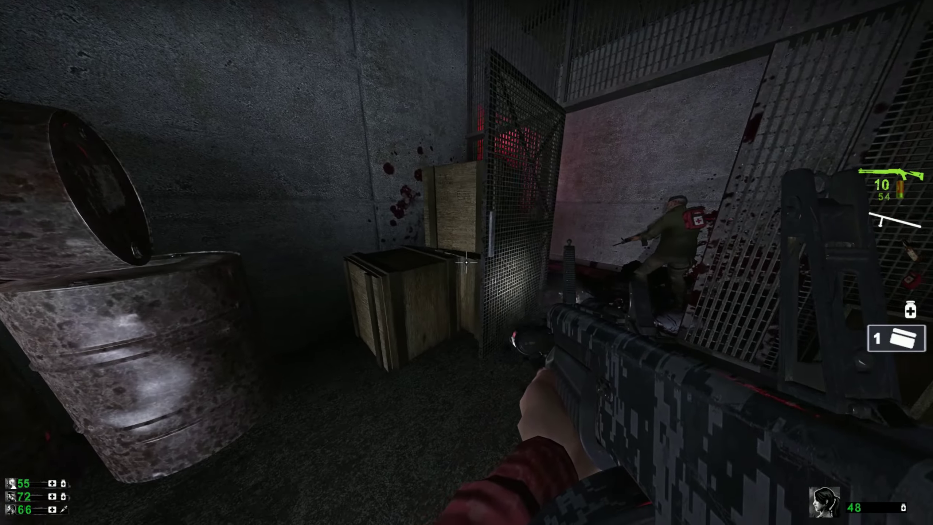
{"action": "key", "text": "w"}
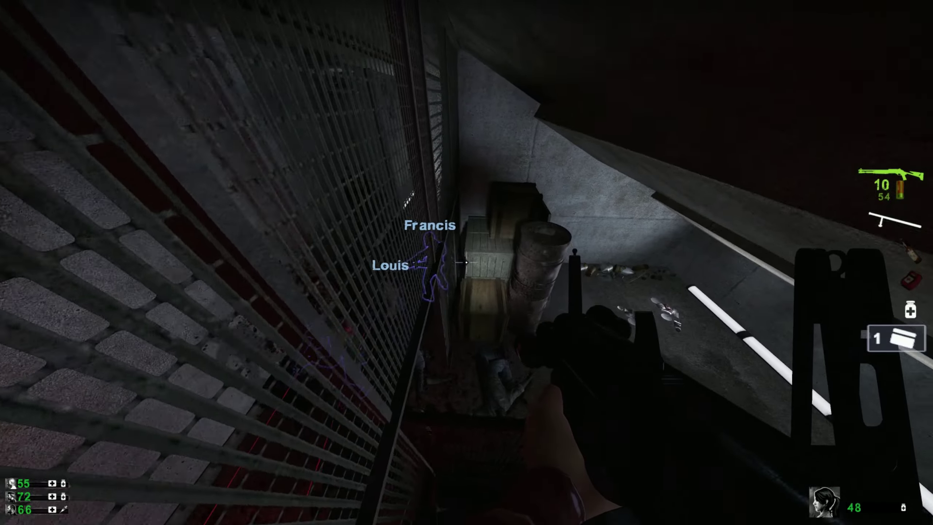
{"action": "key", "text": "w"}
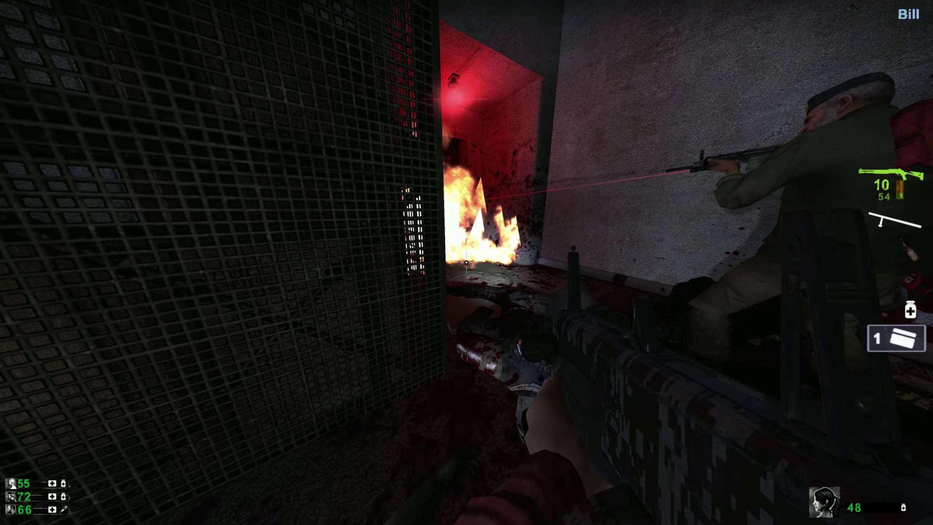
{"action": "left_click", "coordinate": [467, 262]}
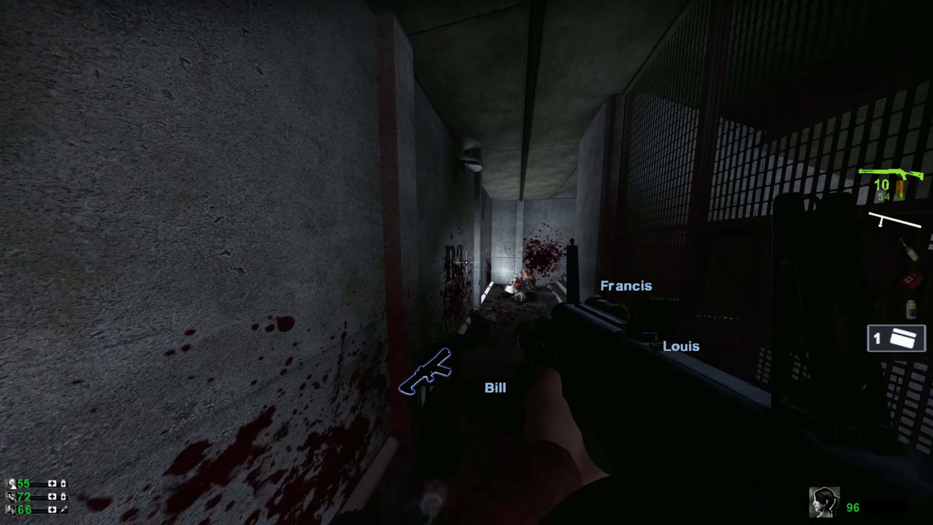
{"action": "key", "text": "w"}
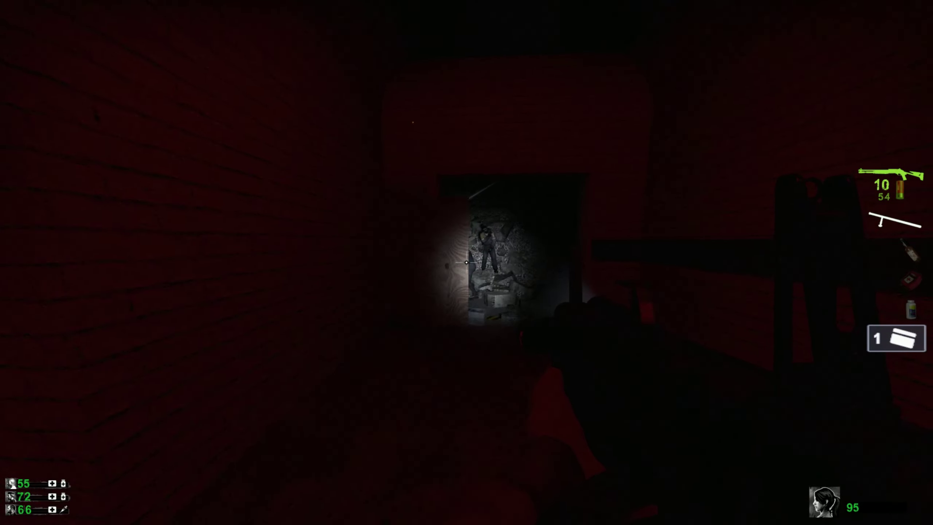
{"action": "left_click", "coordinate": [467, 263]}
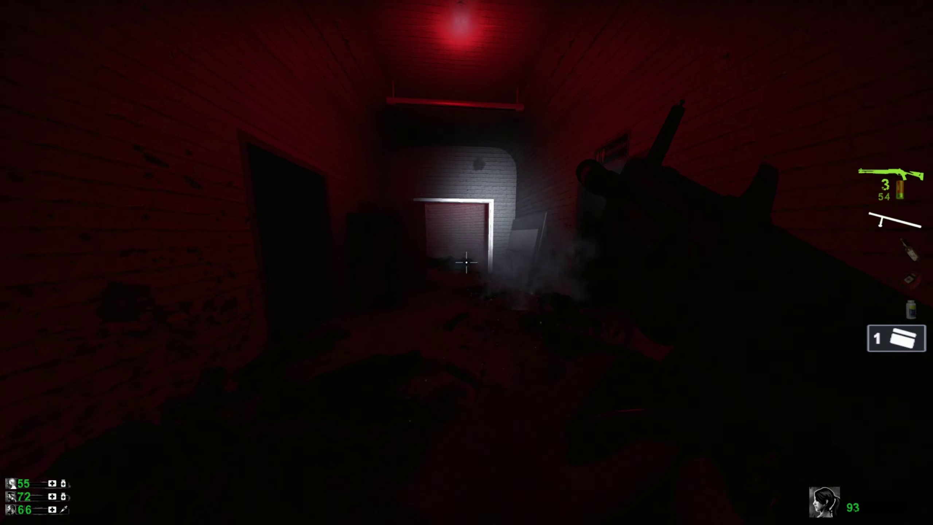
{"action": "key", "text": "w"}
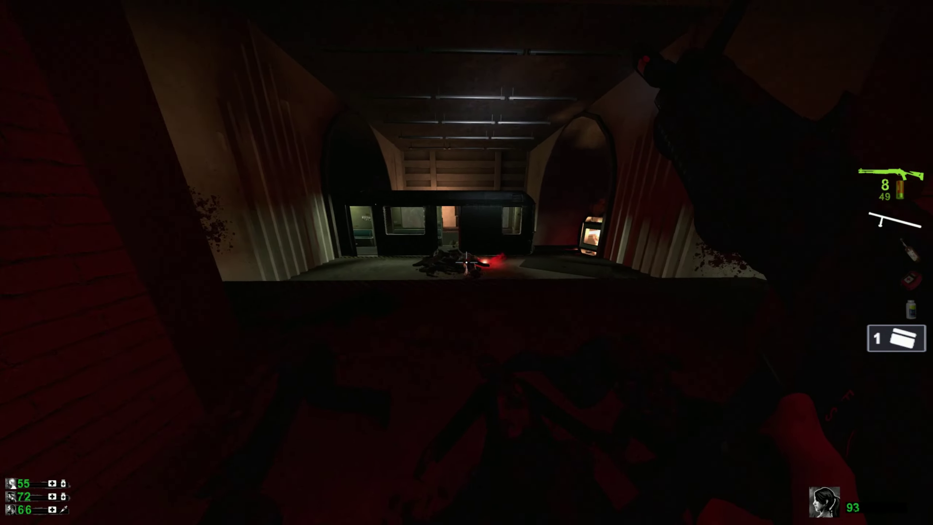
{"action": "key", "text": "w"}
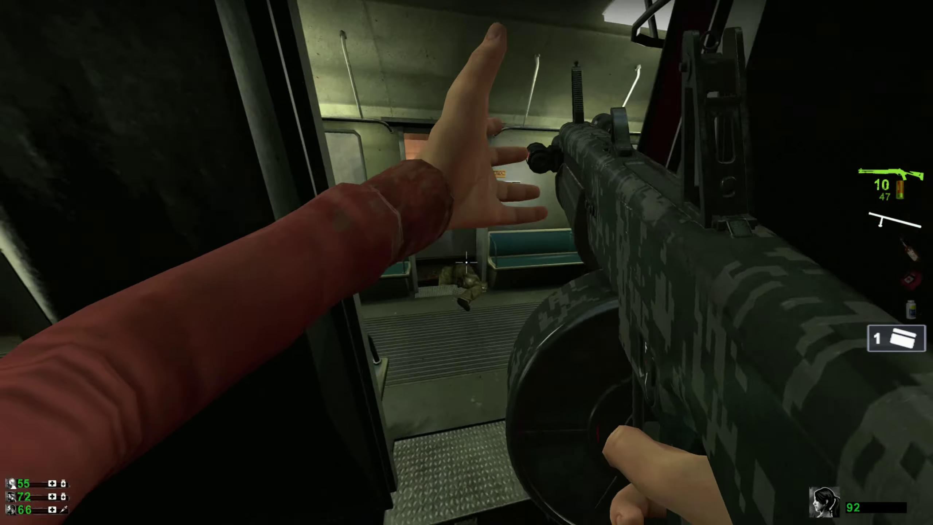
{"action": "key", "text": "w"}
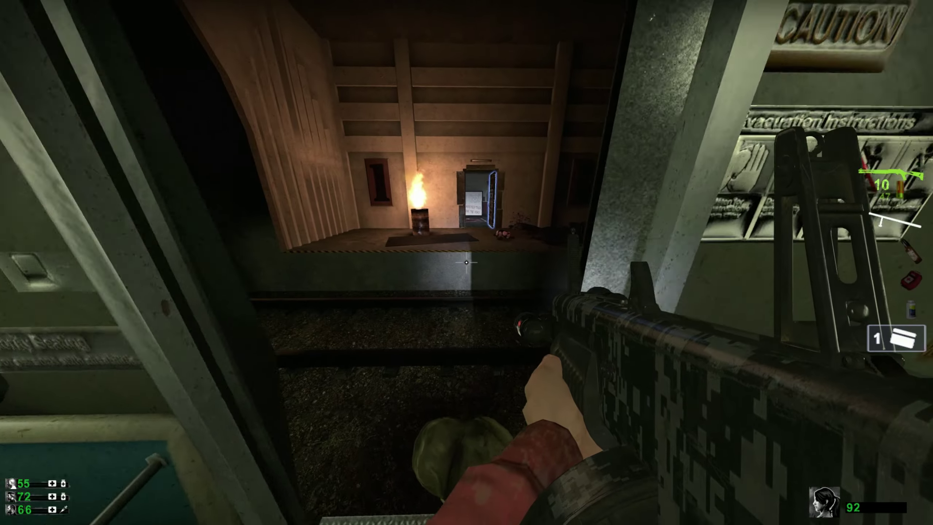
{"action": "key", "text": "w"}
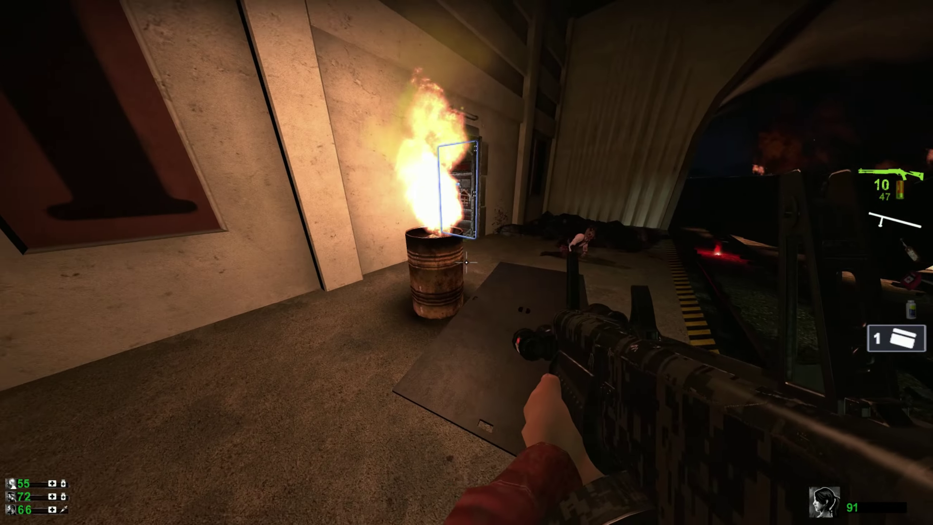
{"action": "key", "text": "w"}
{"action": "key", "text": "e"}
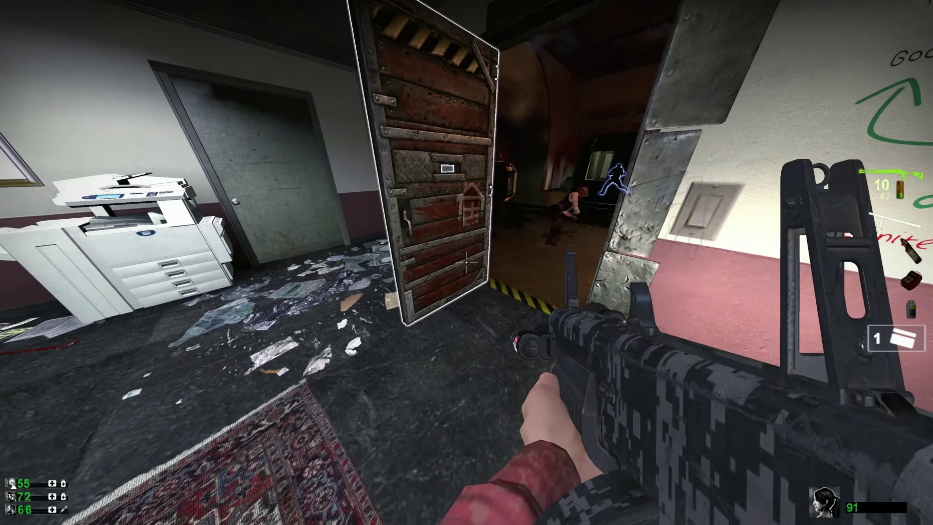
{"action": "key", "text": "e"}
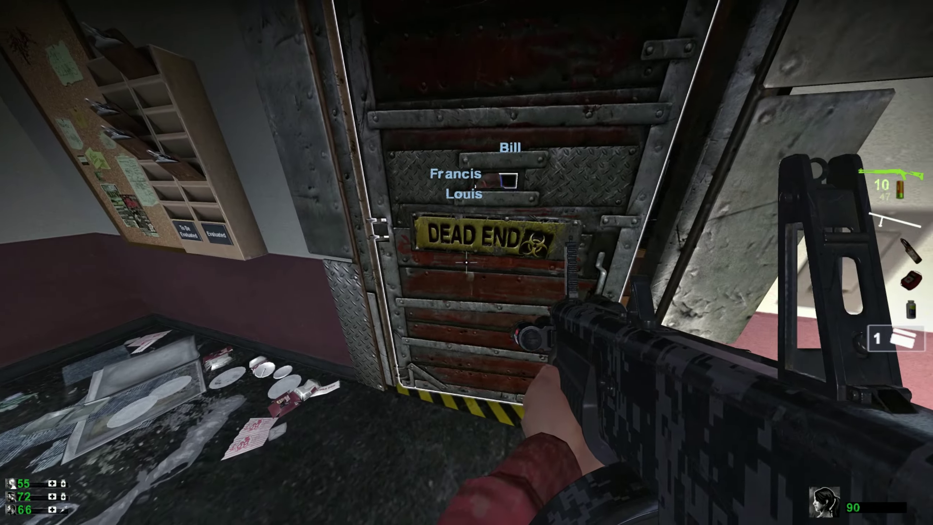
{"action": "key", "text": "e"}
{"action": "left_click", "coordinate": [466, 262]}
{"action": "key", "text": "s"}
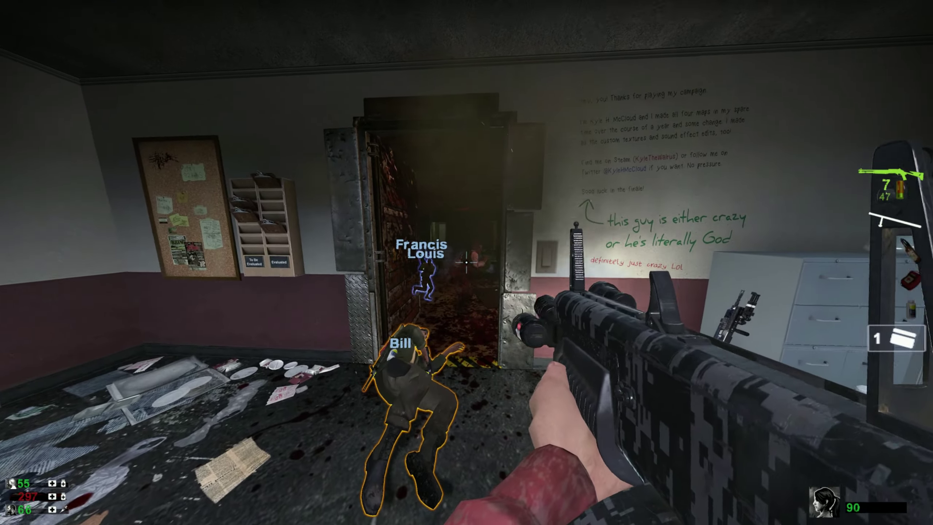
{"action": "left_click", "coordinate": [466, 263]}
{"action": "key", "text": "r"}
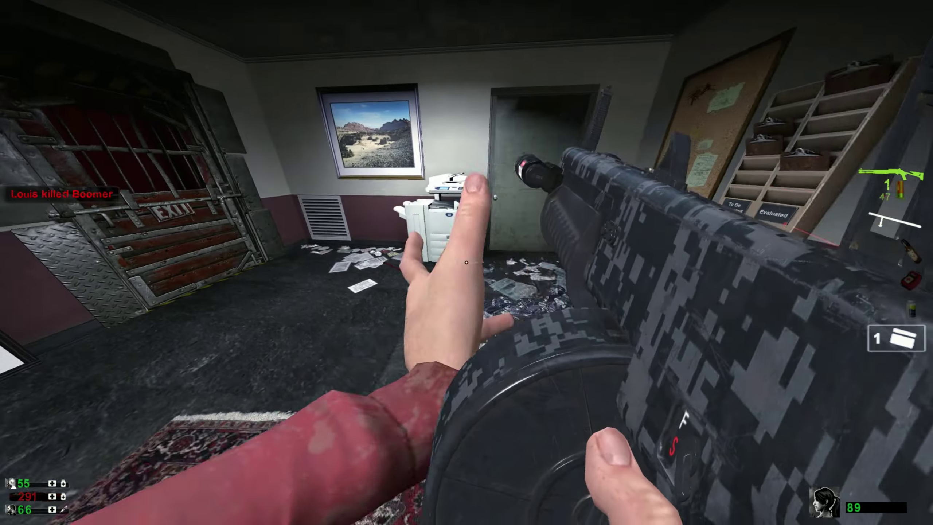
{"action": "key", "text": "w"}
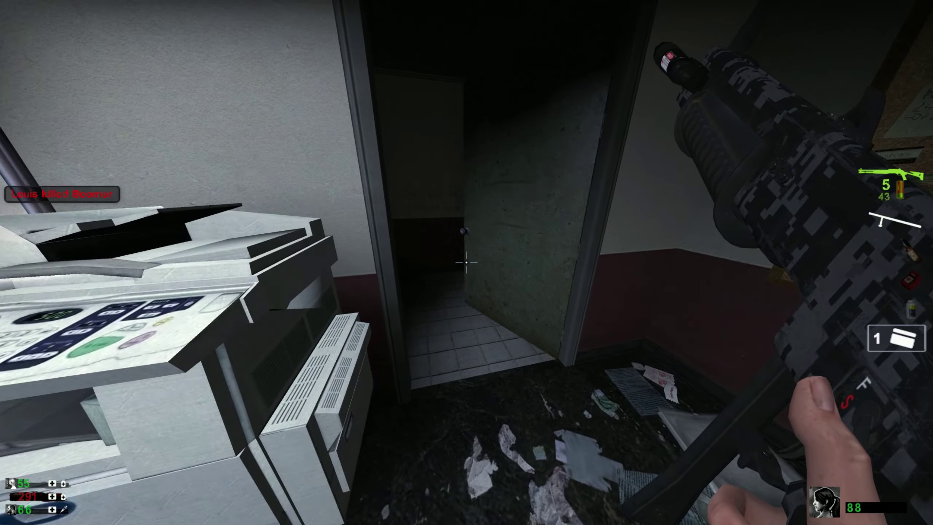
{"action": "key", "text": "w"}
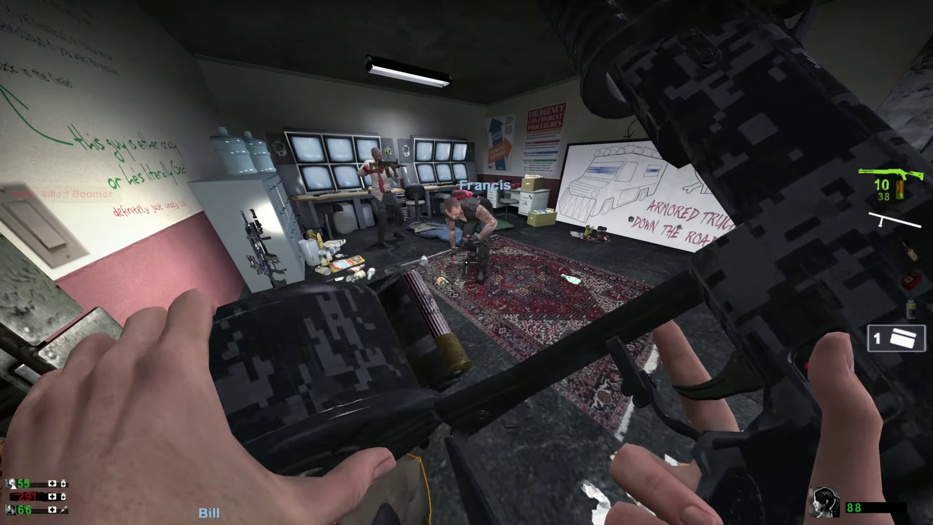